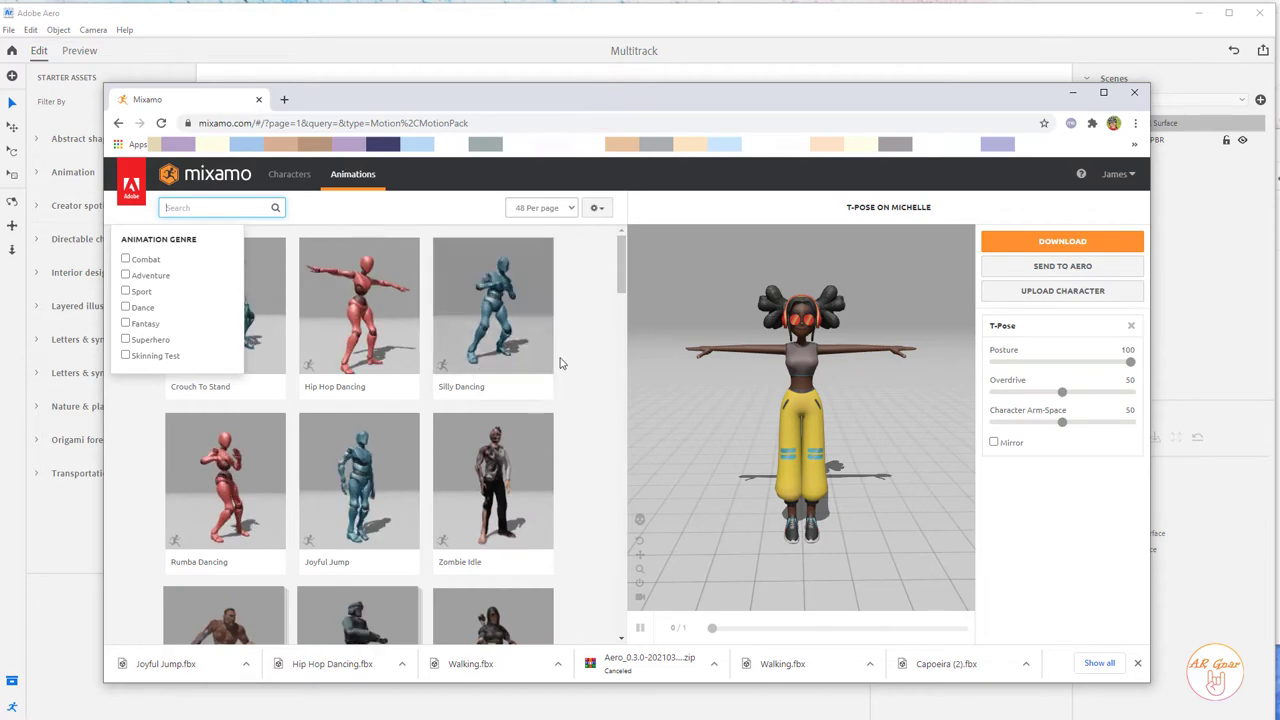
Look through Mixamo's character and animation libraries and view the T-posed Michelle model from a slightly different angle.
click(569, 354)
click(289, 174)
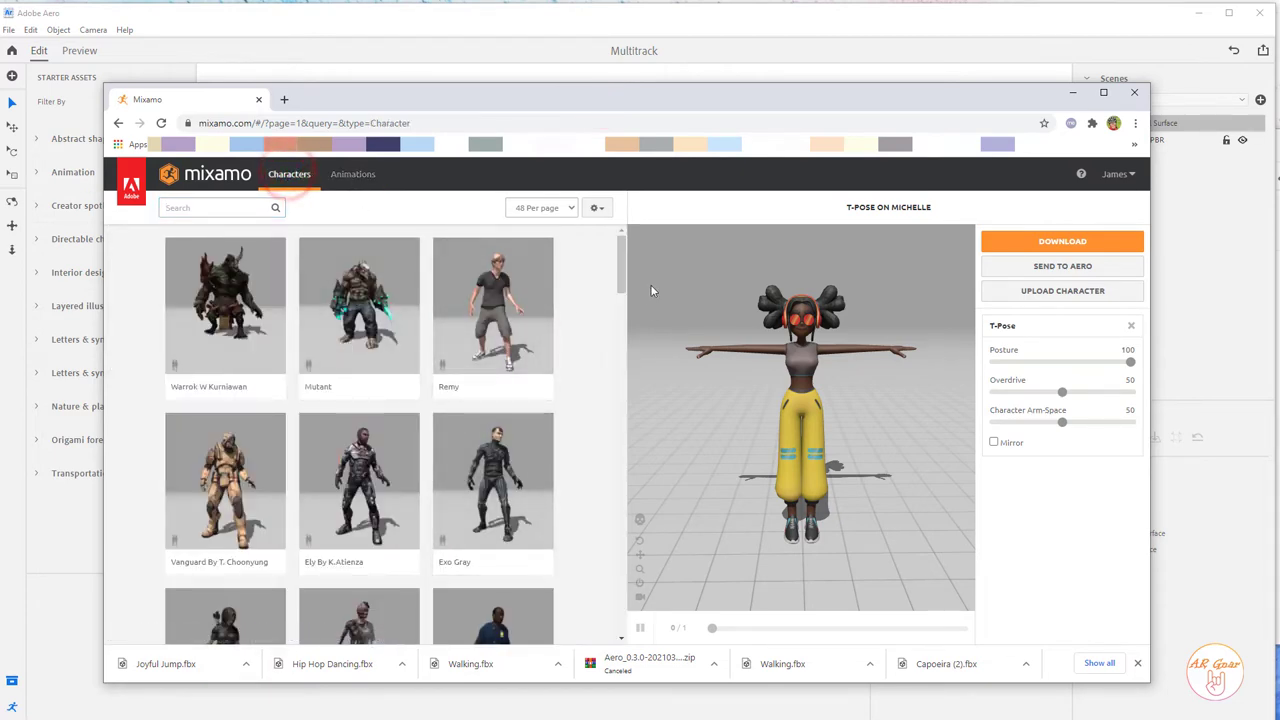
mouse_move(623, 270)
mouse_down()
mouse_move(606, 481)
mouse_move(615, 585)
mouse_move(627, 252)
mouse_move(622, 308)
mouse_move(629, 266)
mouse_up()
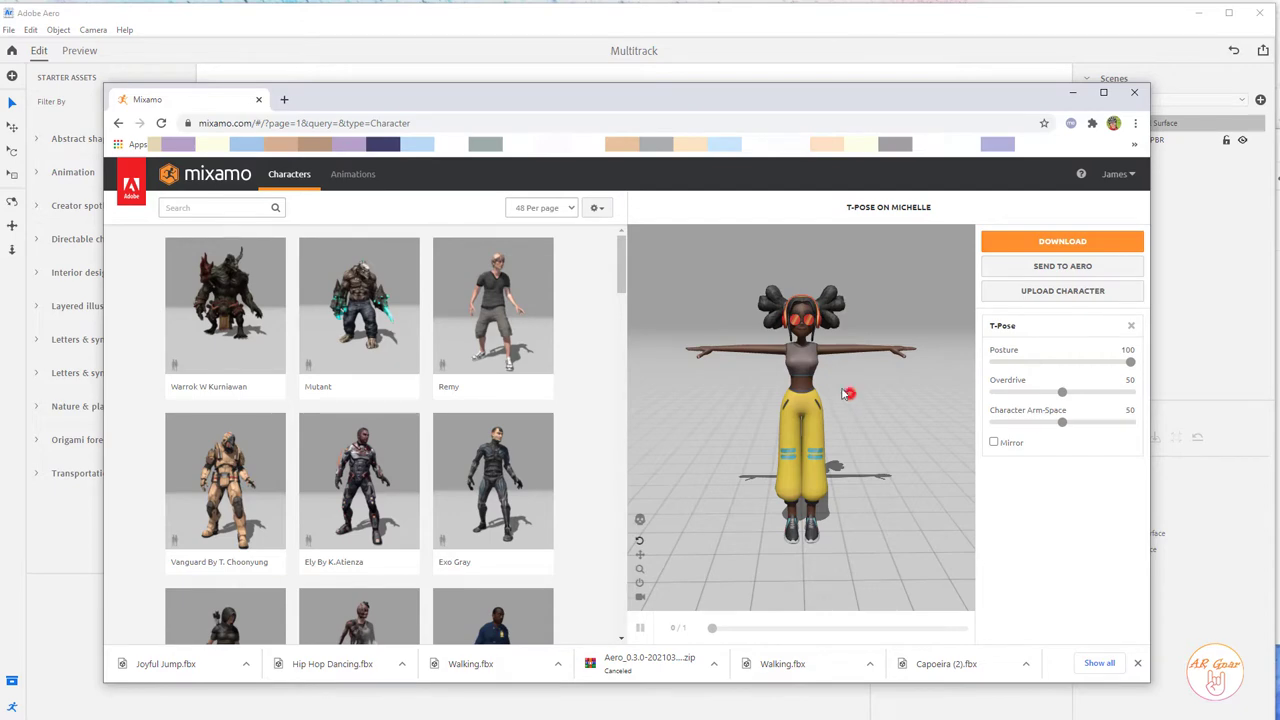
drag(843, 394, 849, 394)
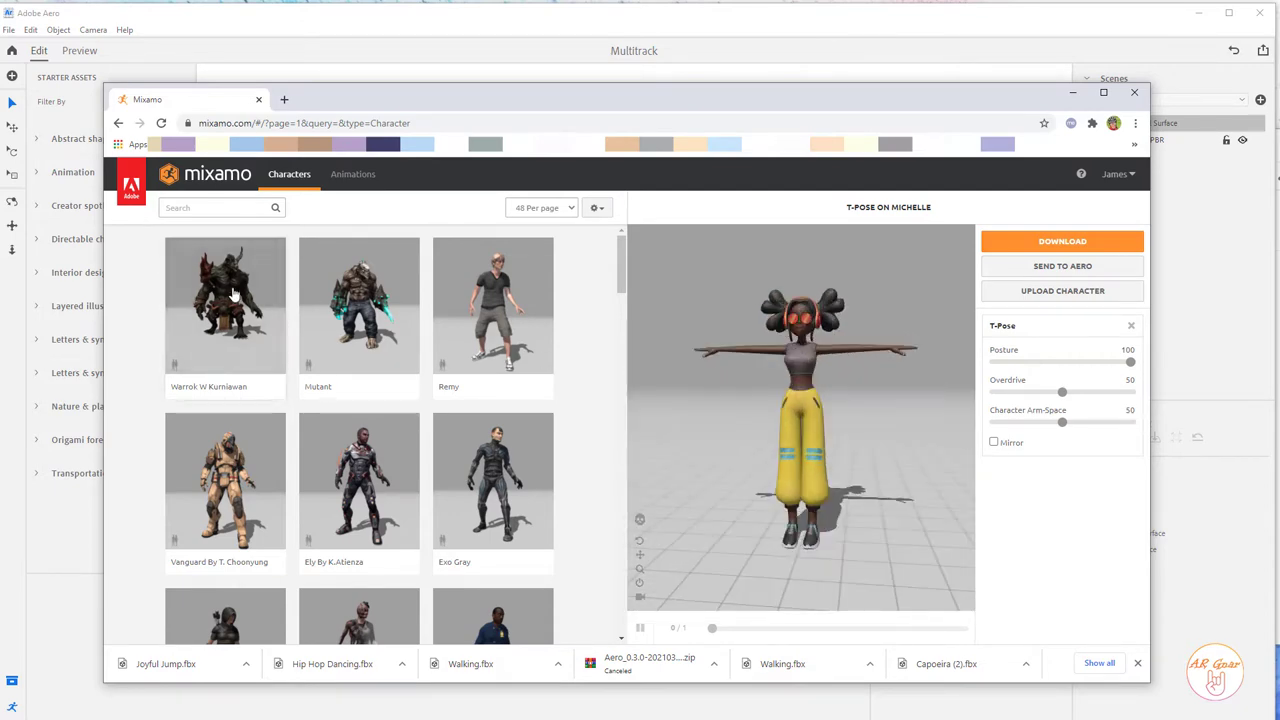
mouse_move(622, 272)
mouse_down()
mouse_move(616, 445)
mouse_move(620, 250)
mouse_up()
click(904, 392)
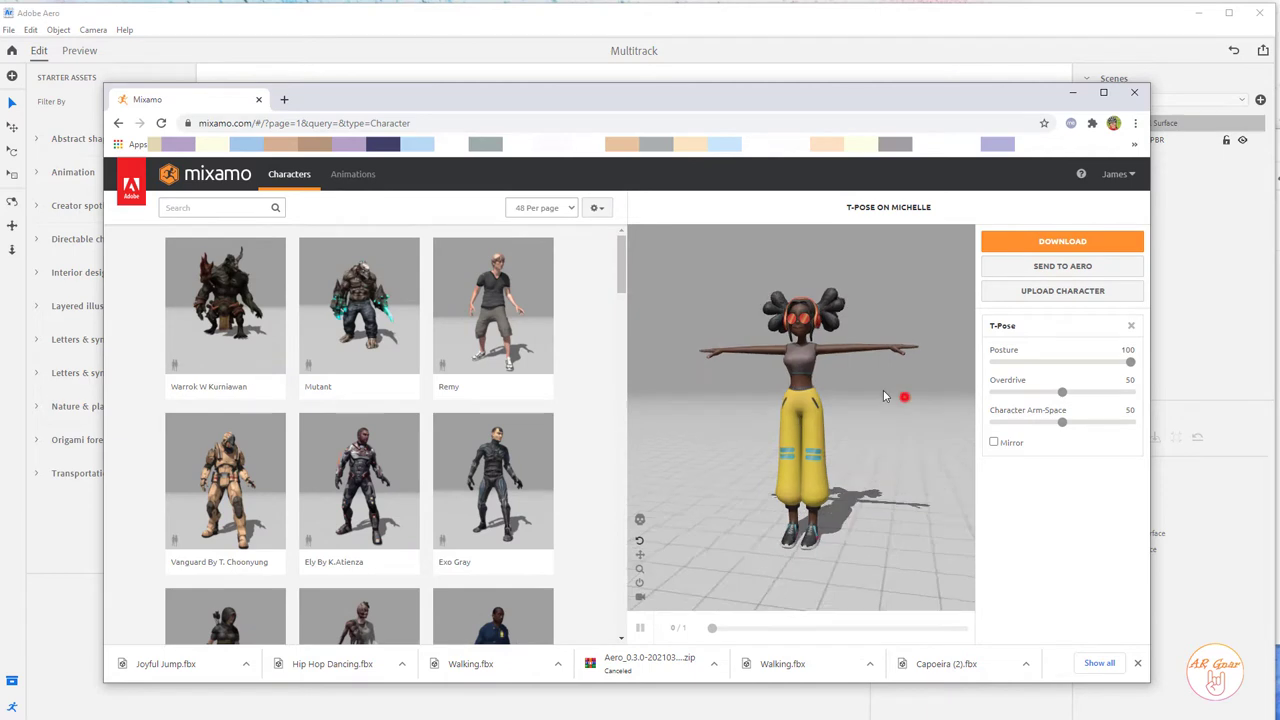
click(353, 174)
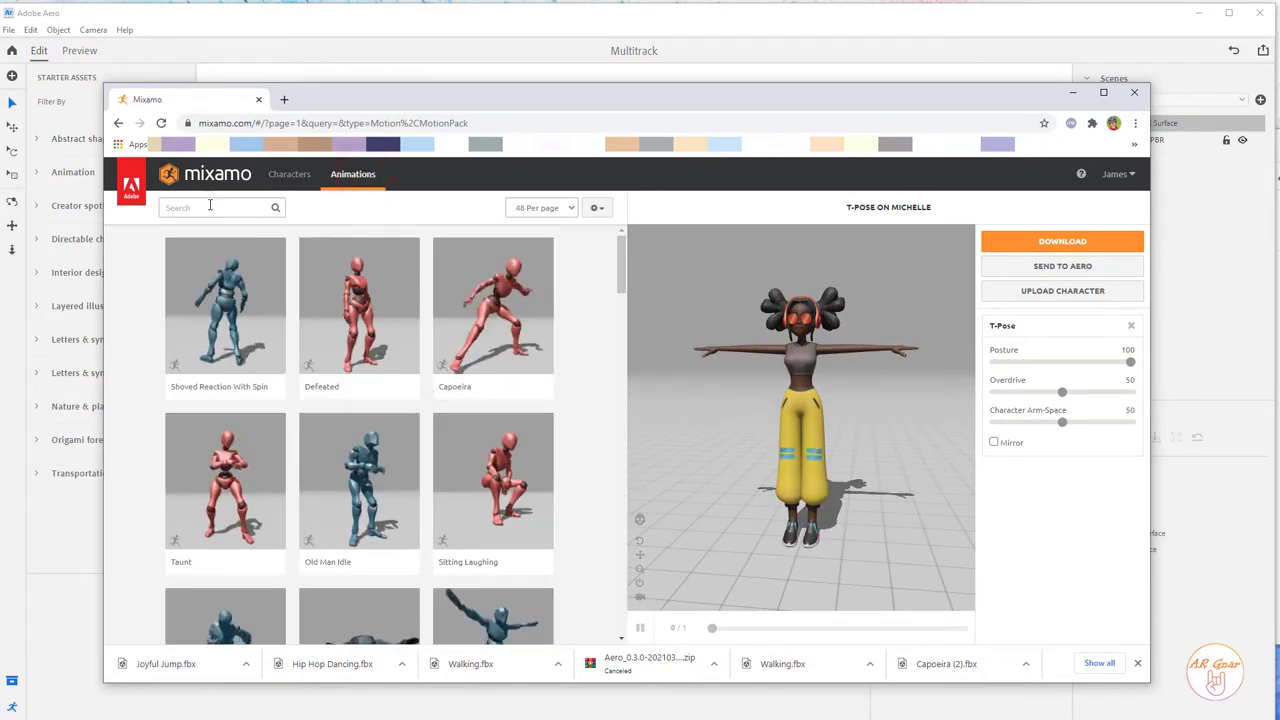
click(210, 207)
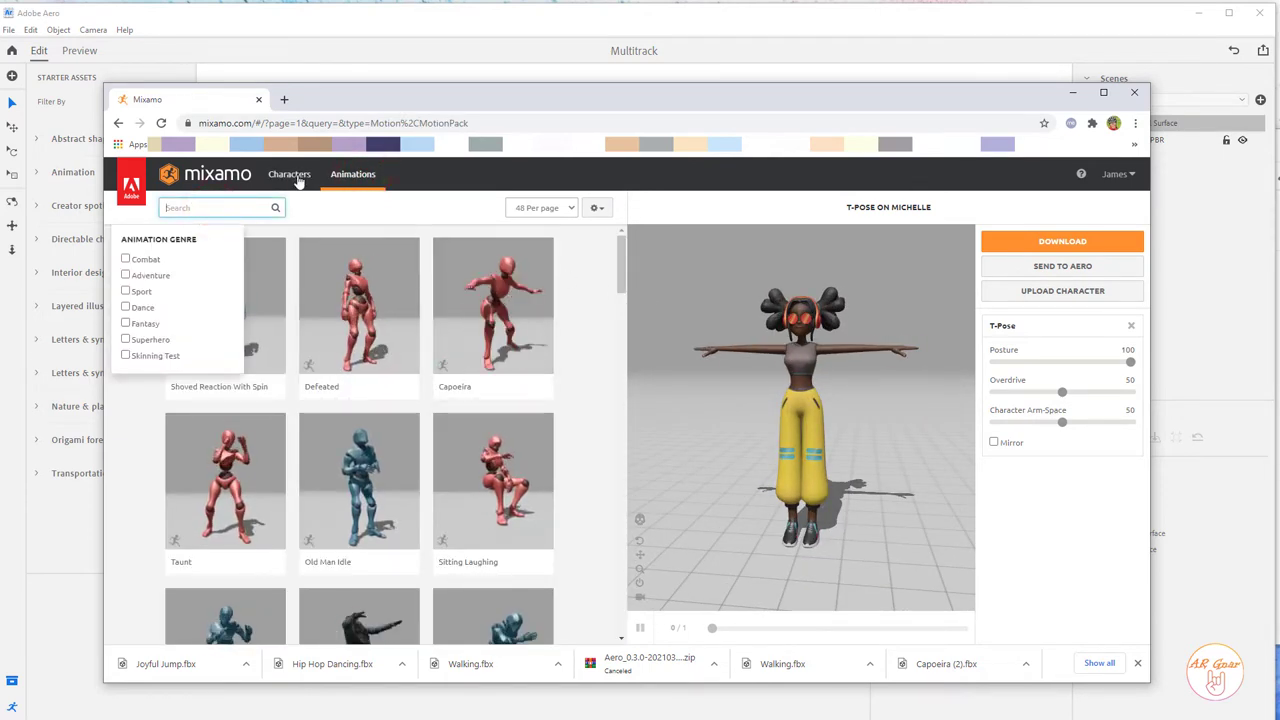
click(297, 177)
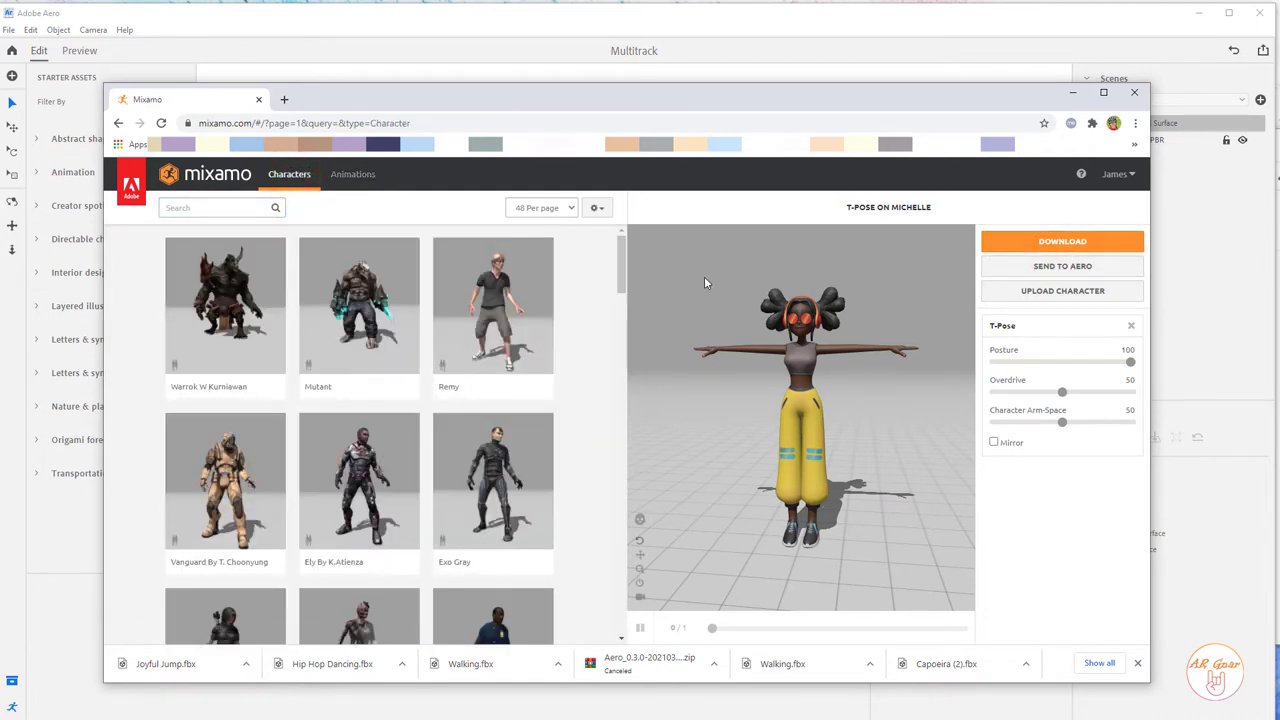
drag(621, 268, 621, 271)
Try the With Skin and Without Skin download options for the T-posed Michelle and cancel the download.
click(1062, 241)
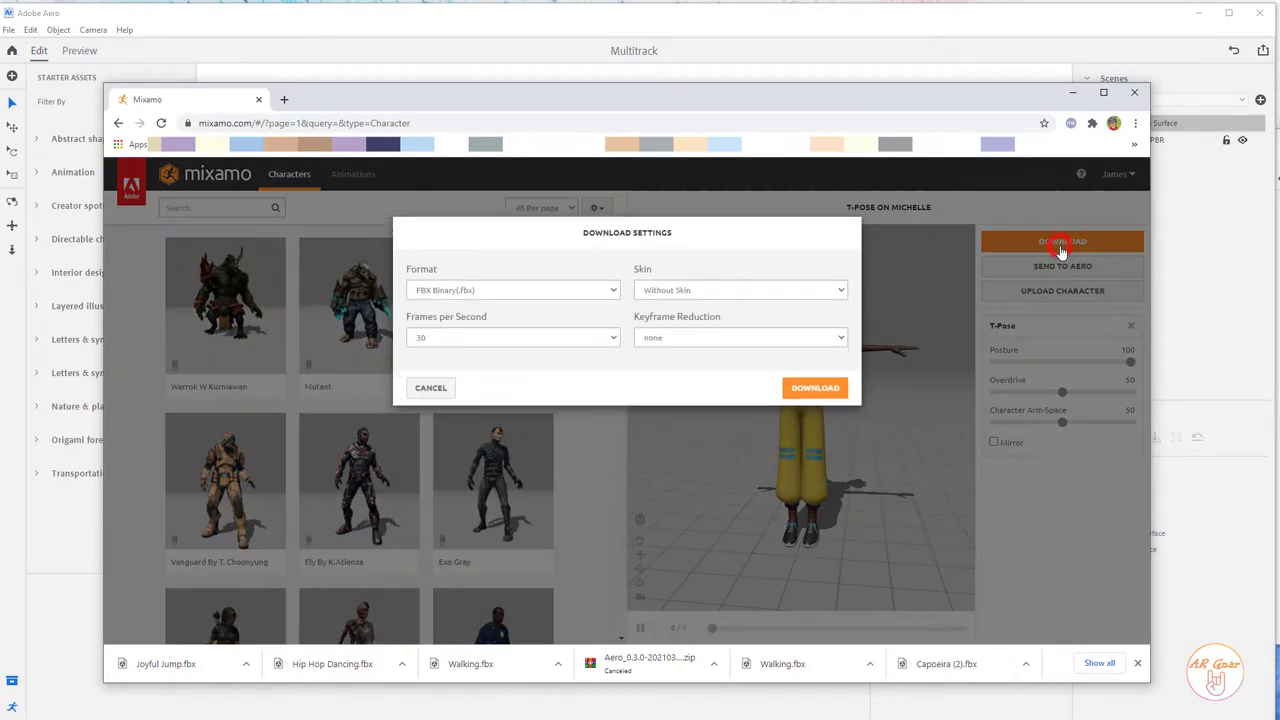
click(740, 300)
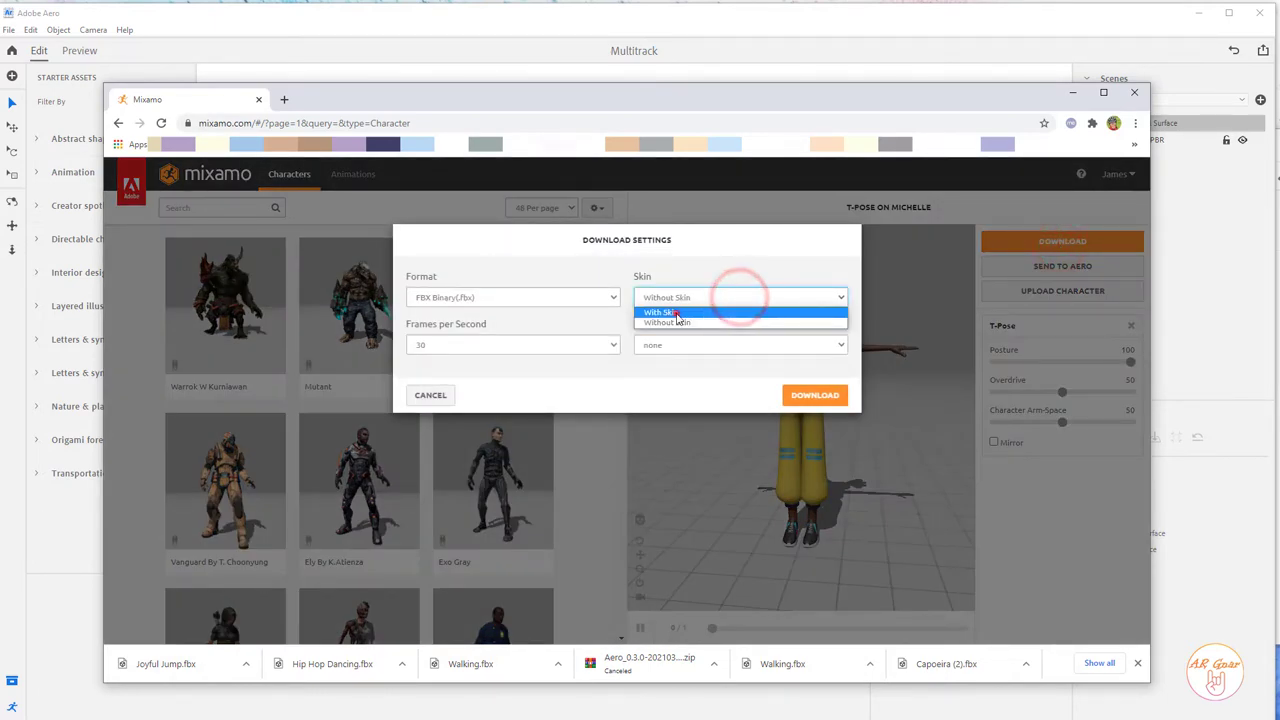
click(676, 312)
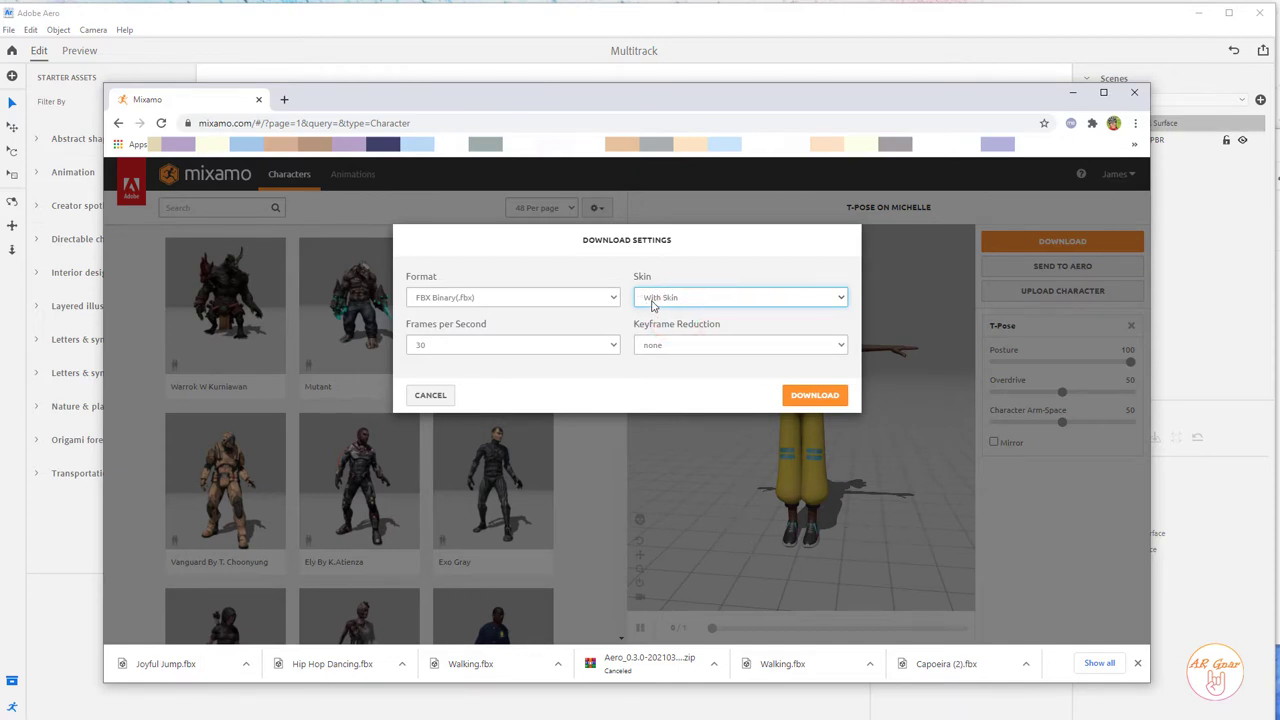
click(675, 236)
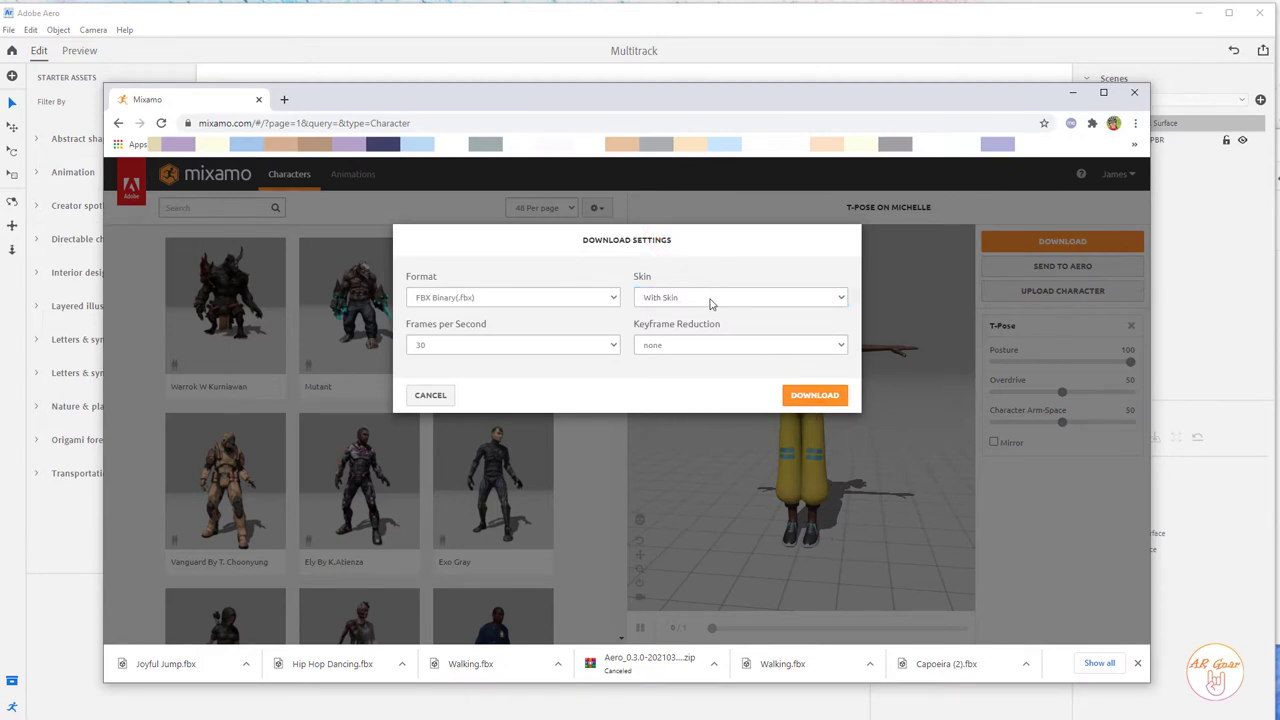
click(744, 297)
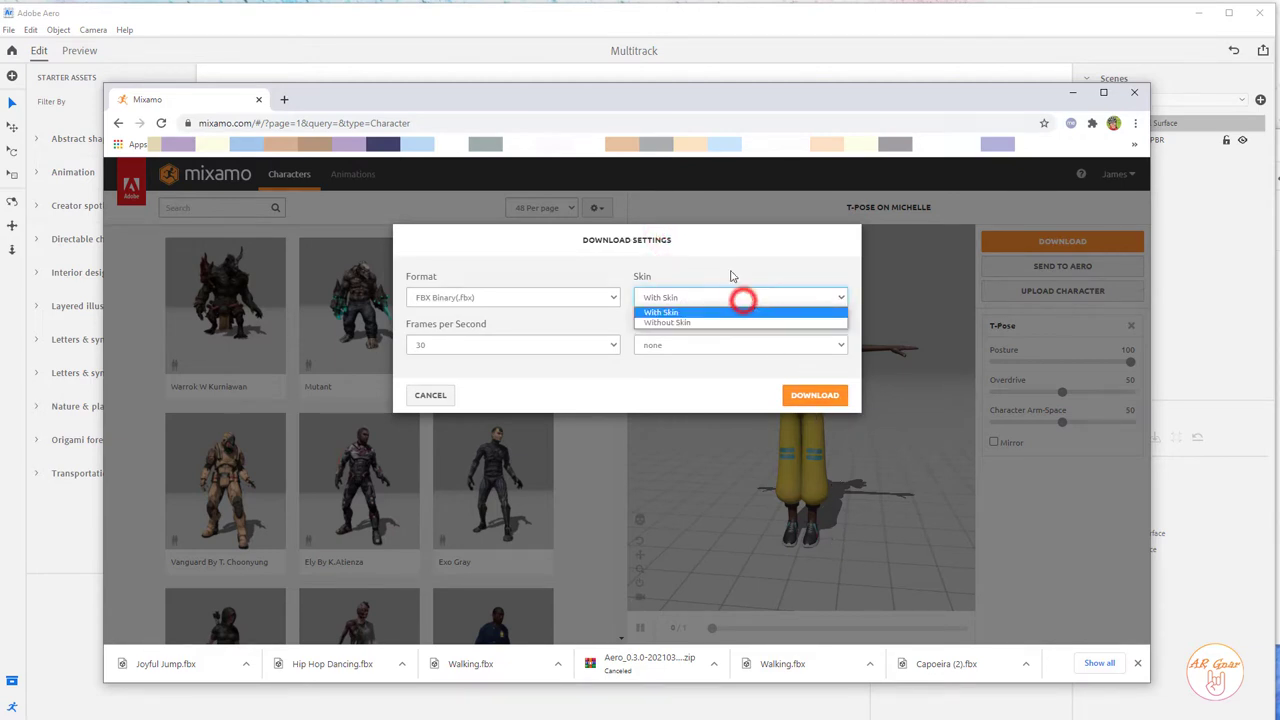
click(672, 324)
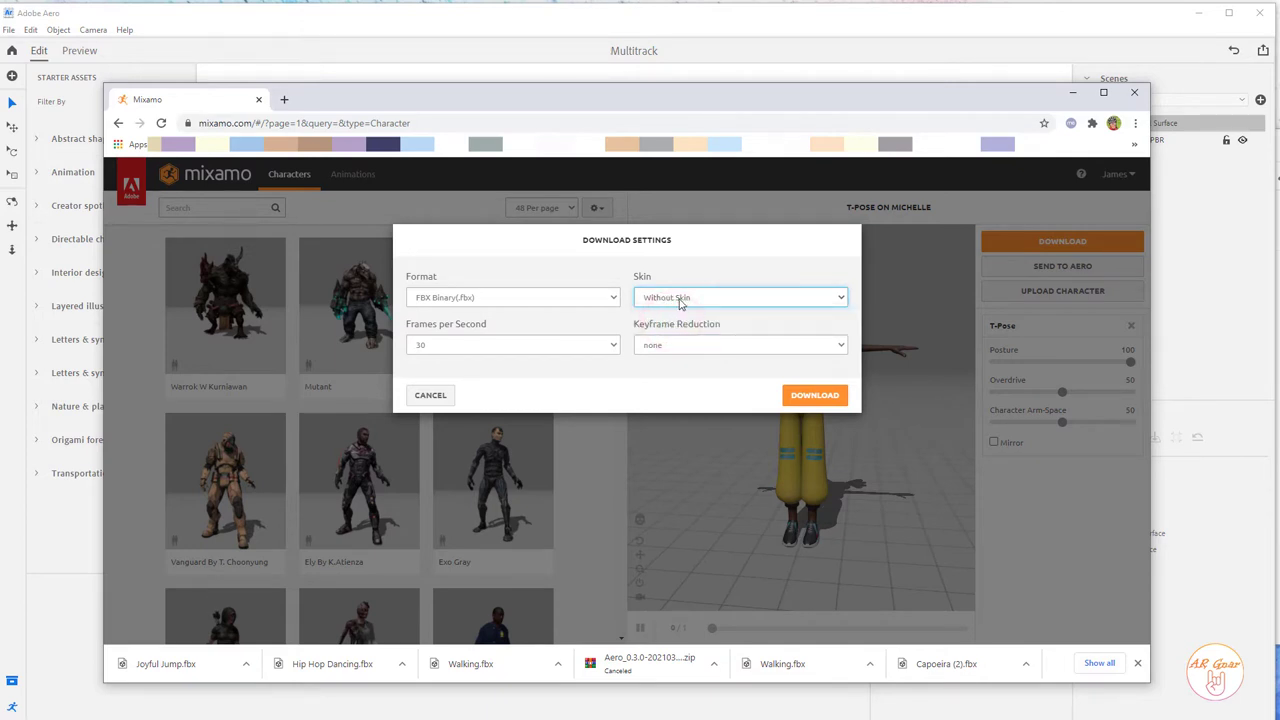
click(749, 297)
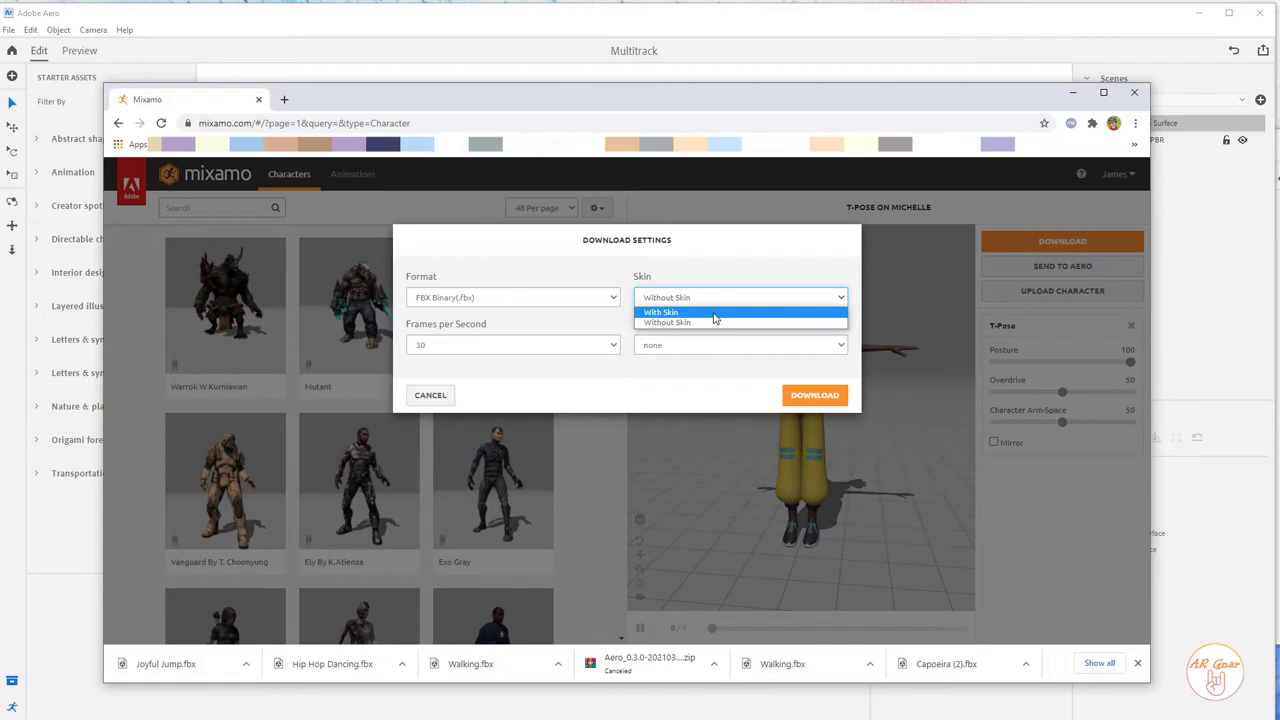
click(714, 312)
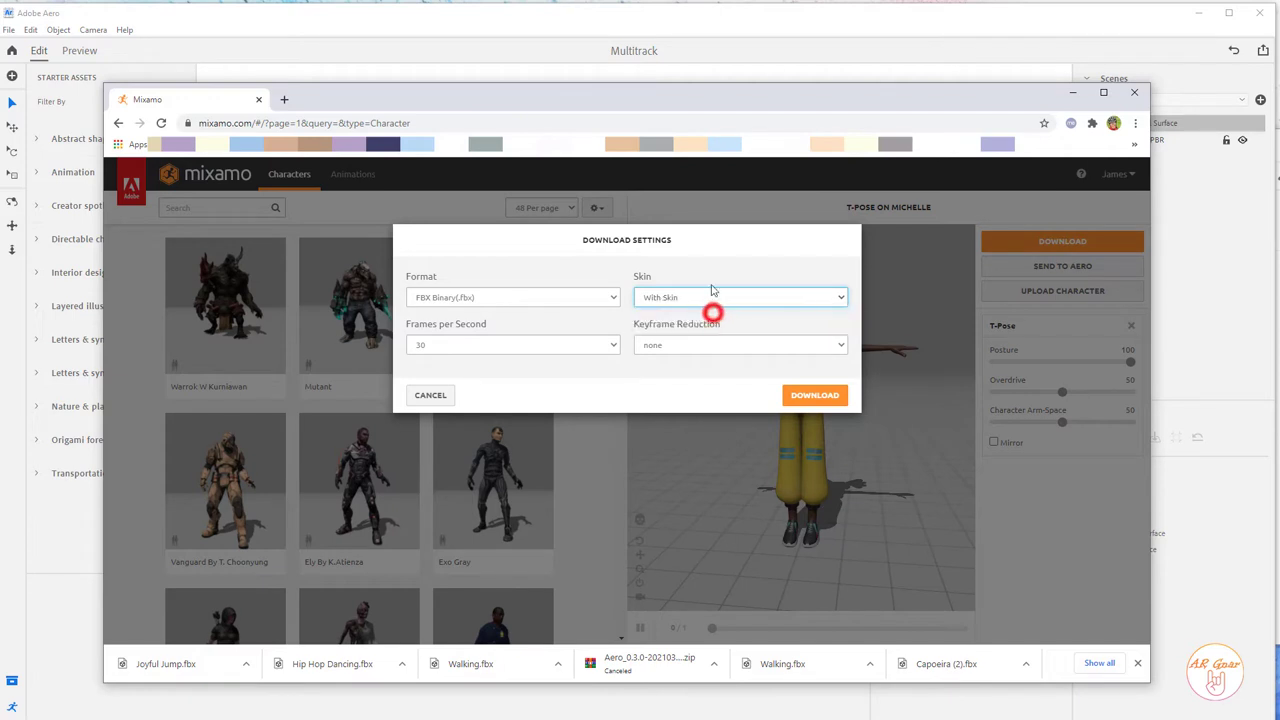
click(676, 297)
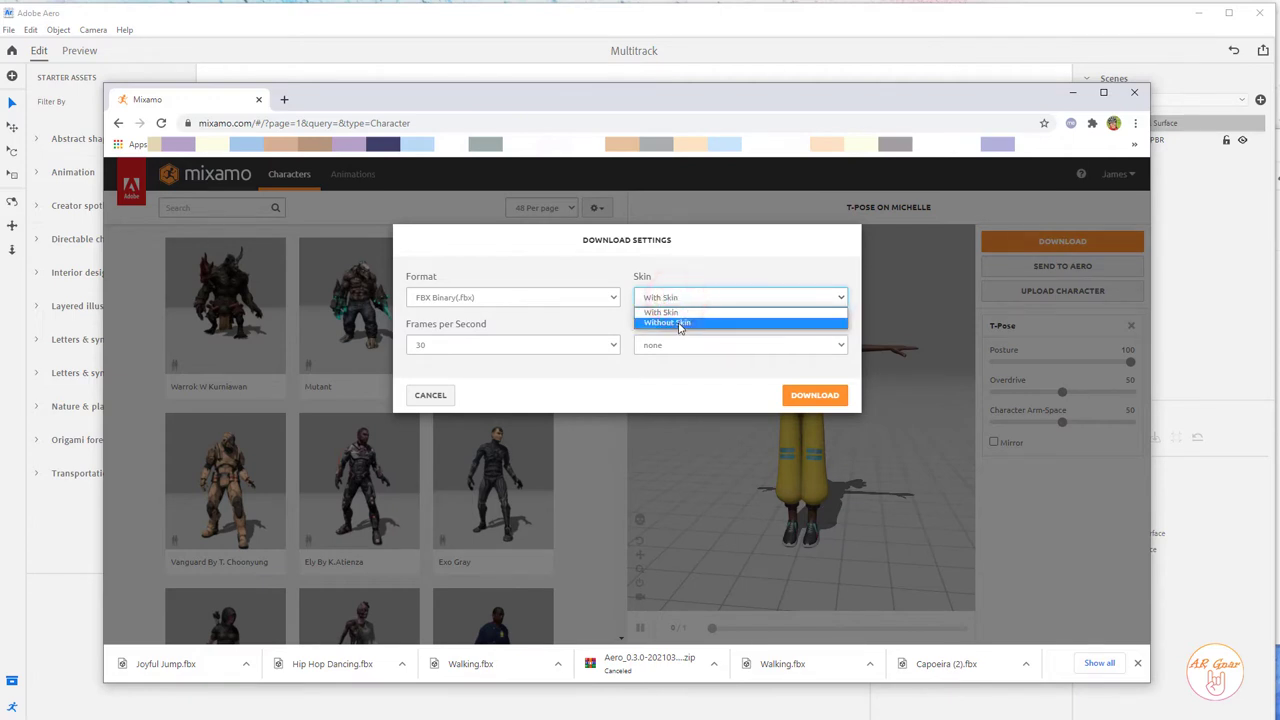
click(701, 261)
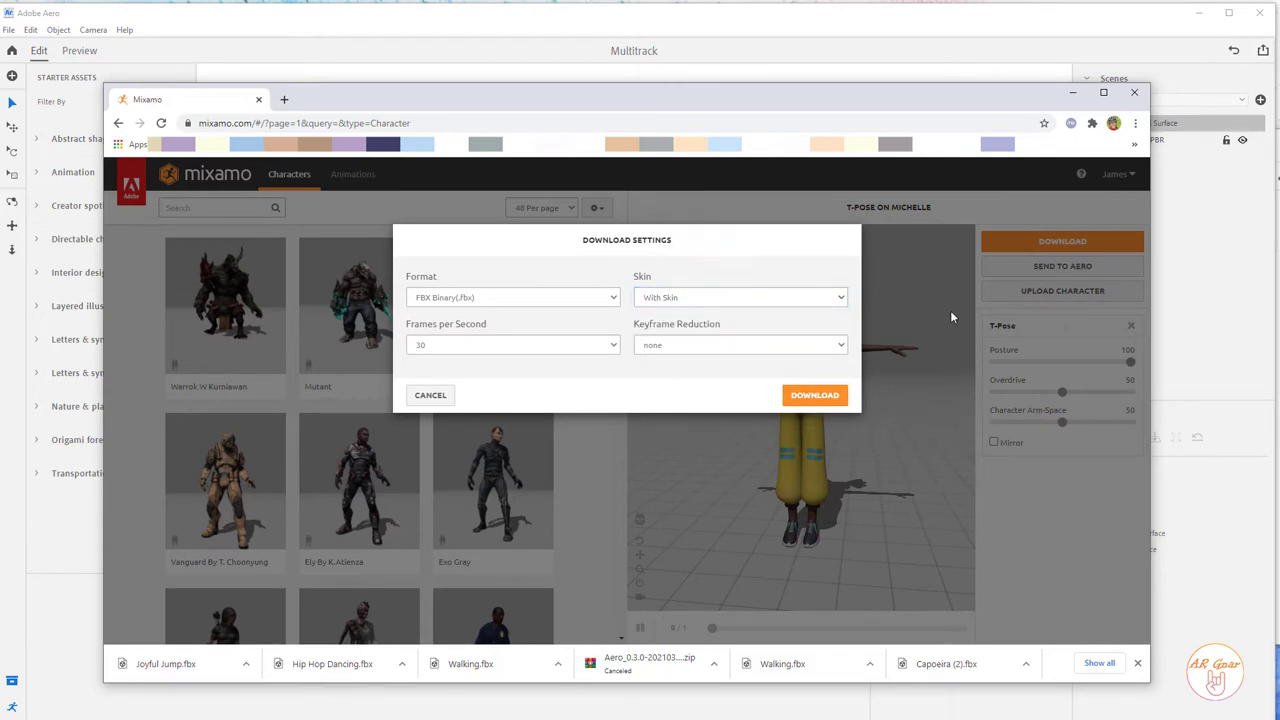
click(938, 261)
click(430, 395)
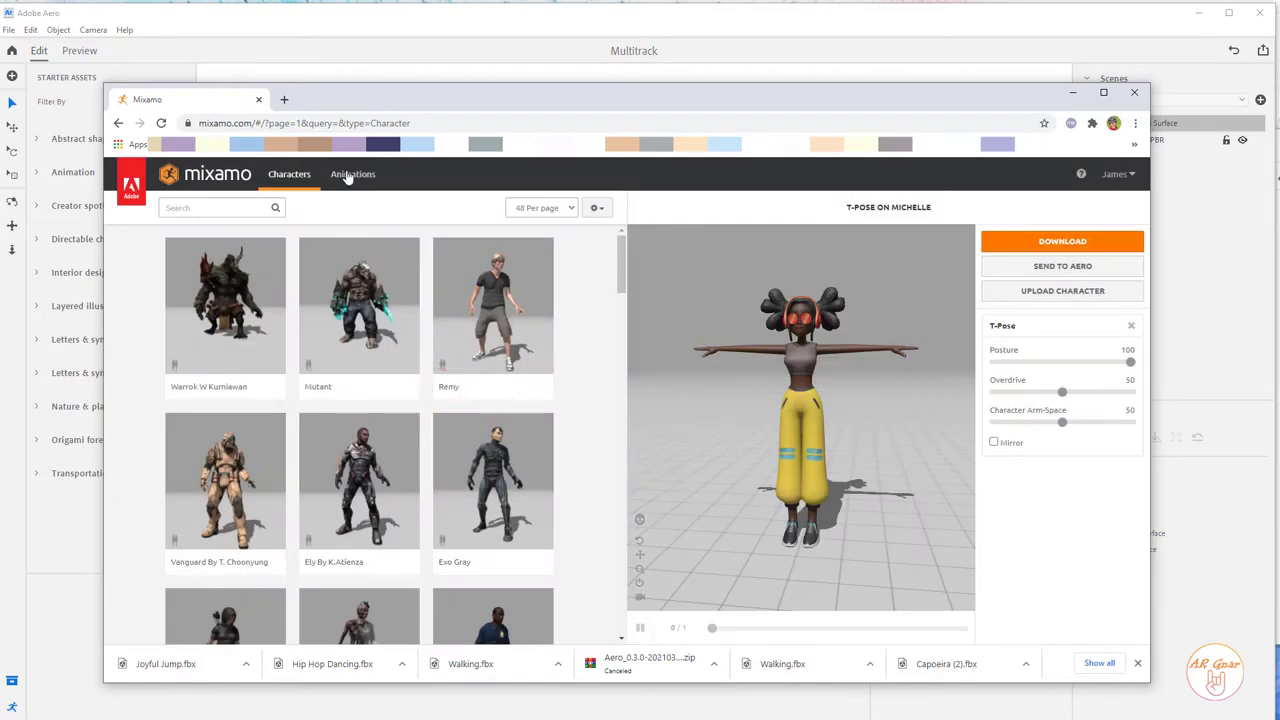
Apply the Hip Hop Dancing animation from the animation library to Michelle.
click(350, 174)
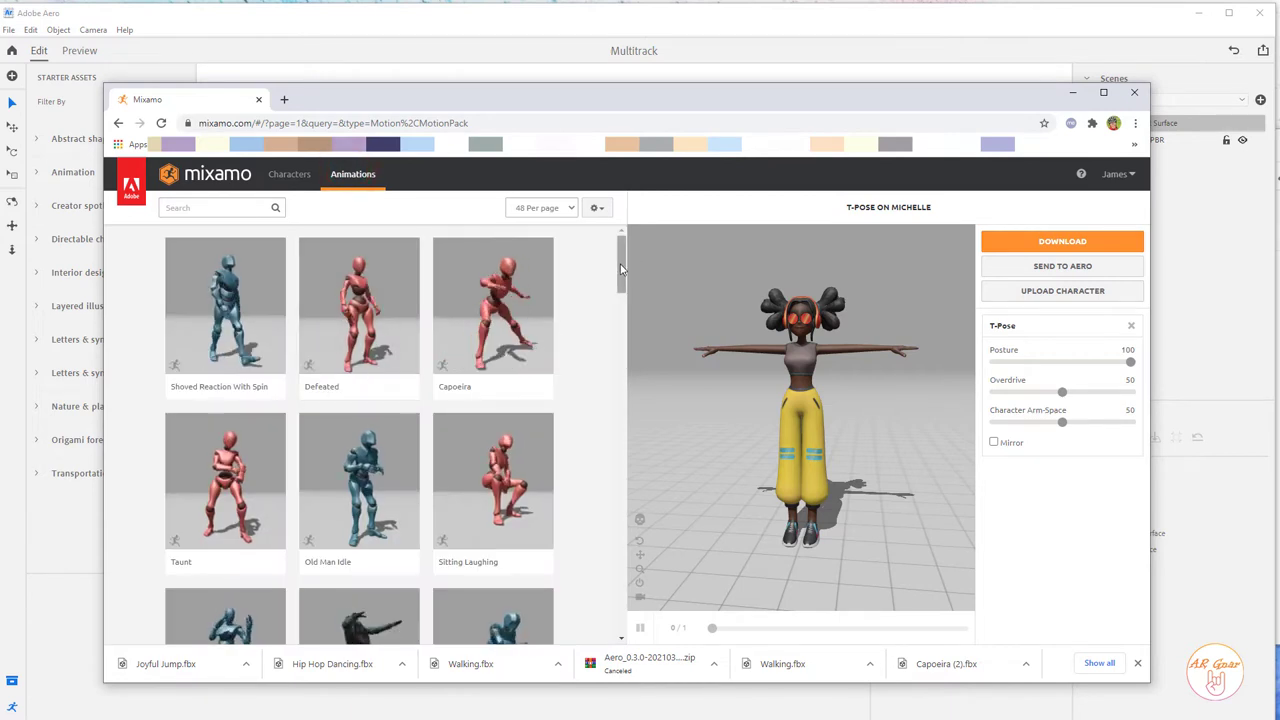
drag(620, 268, 608, 391)
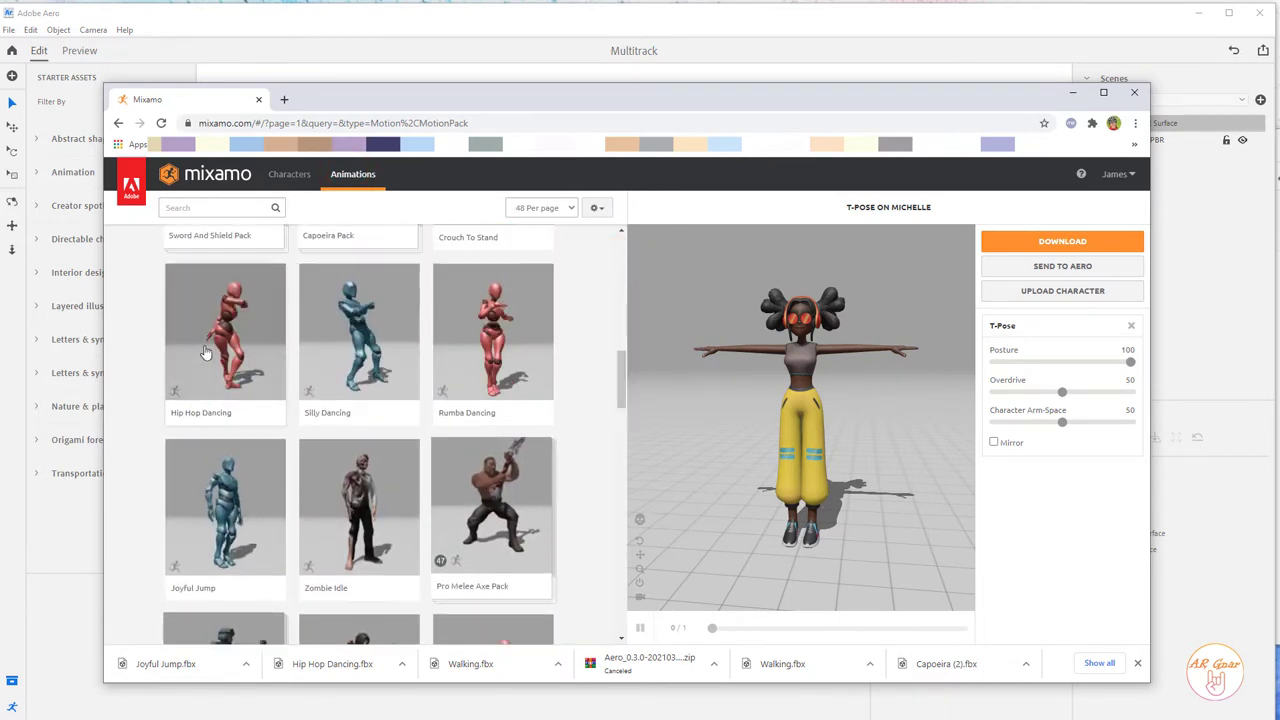
click(205, 352)
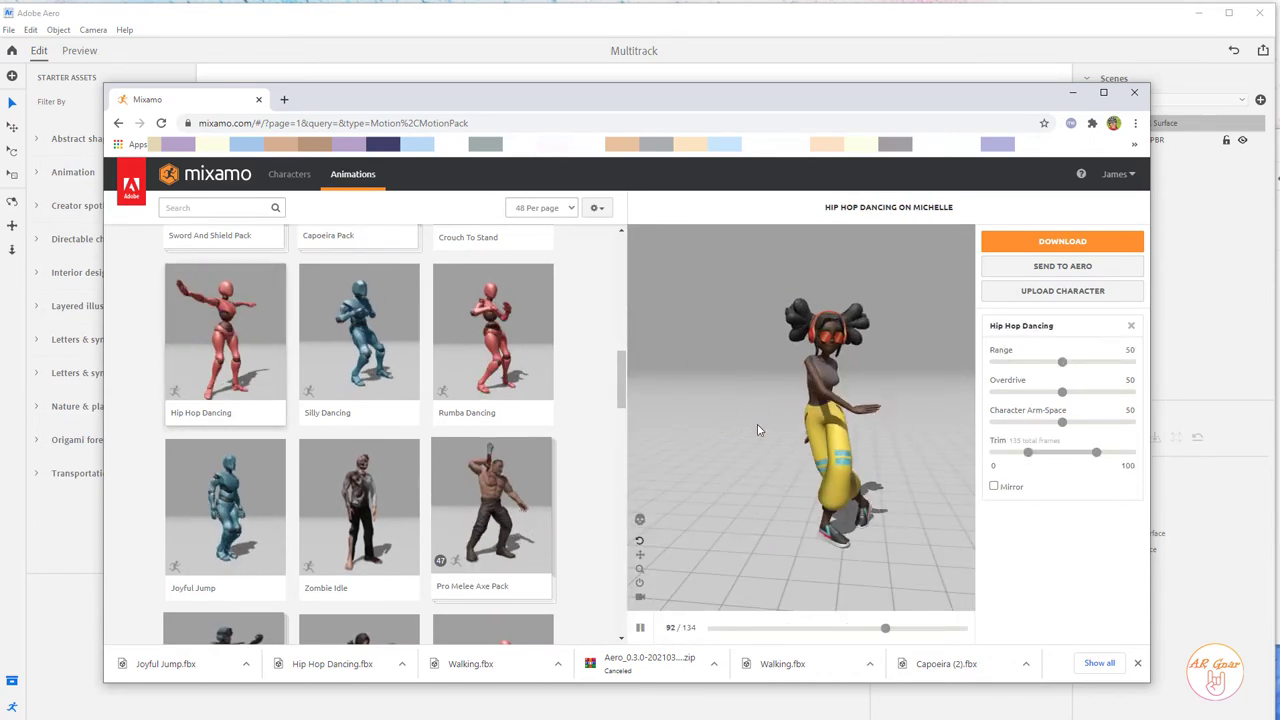
Set the Hip Hop Dancing download's Skin option to Without Skin and cancel the download.
click(1075, 244)
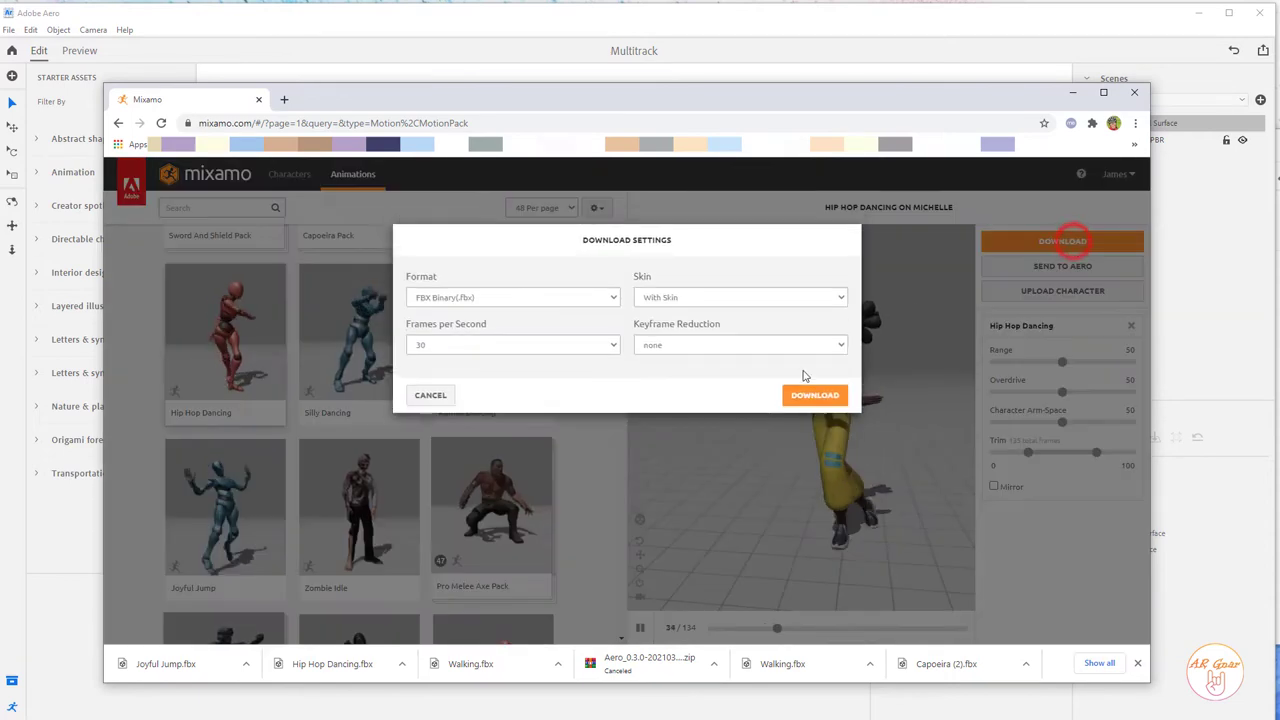
click(652, 297)
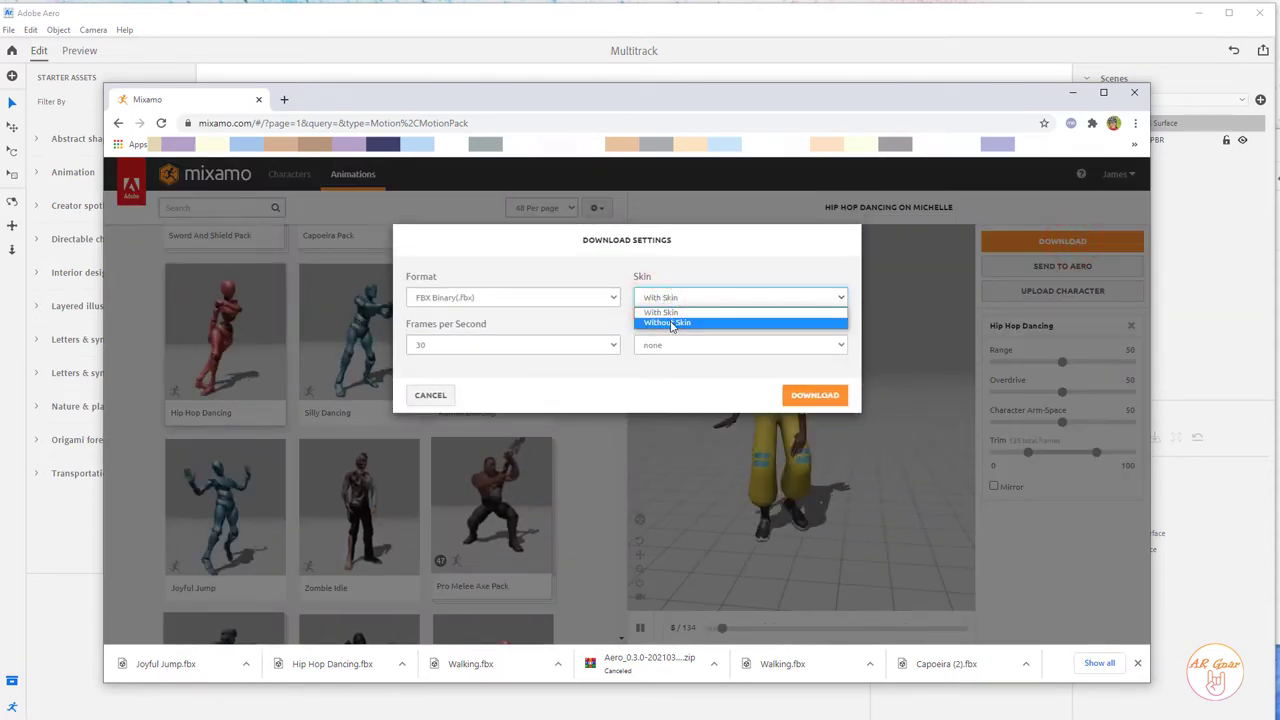
click(670, 323)
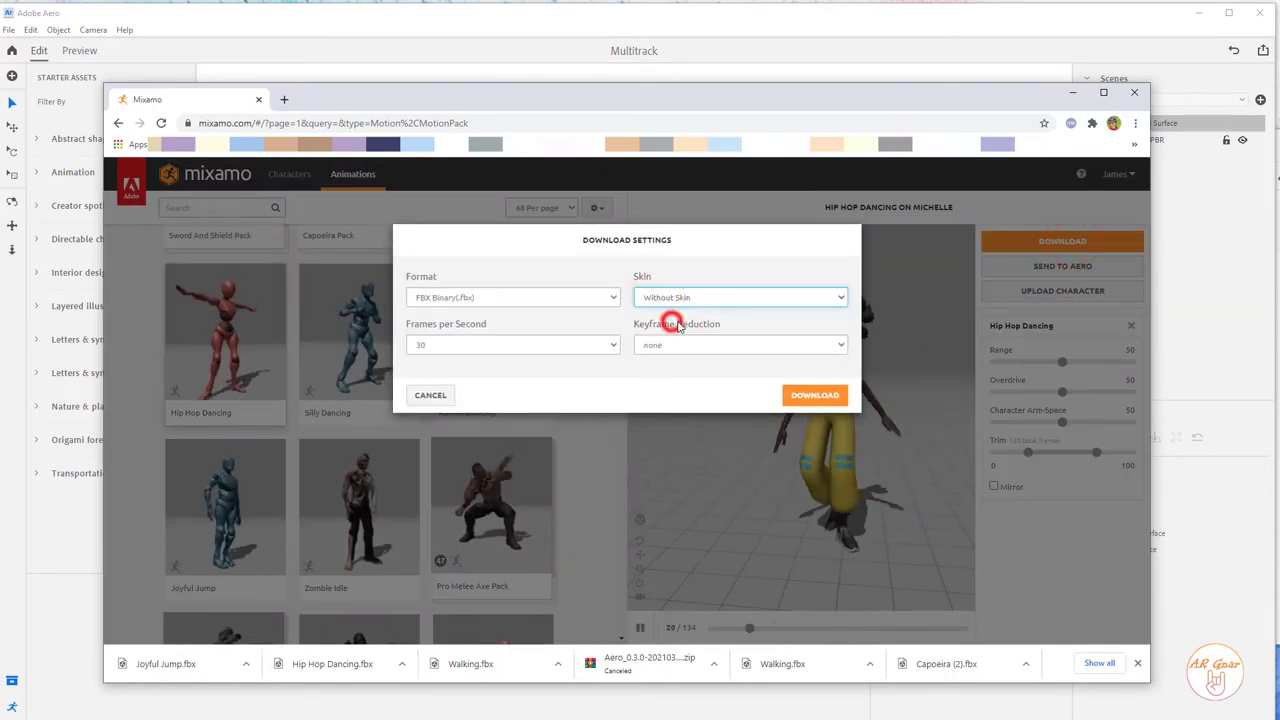
click(432, 396)
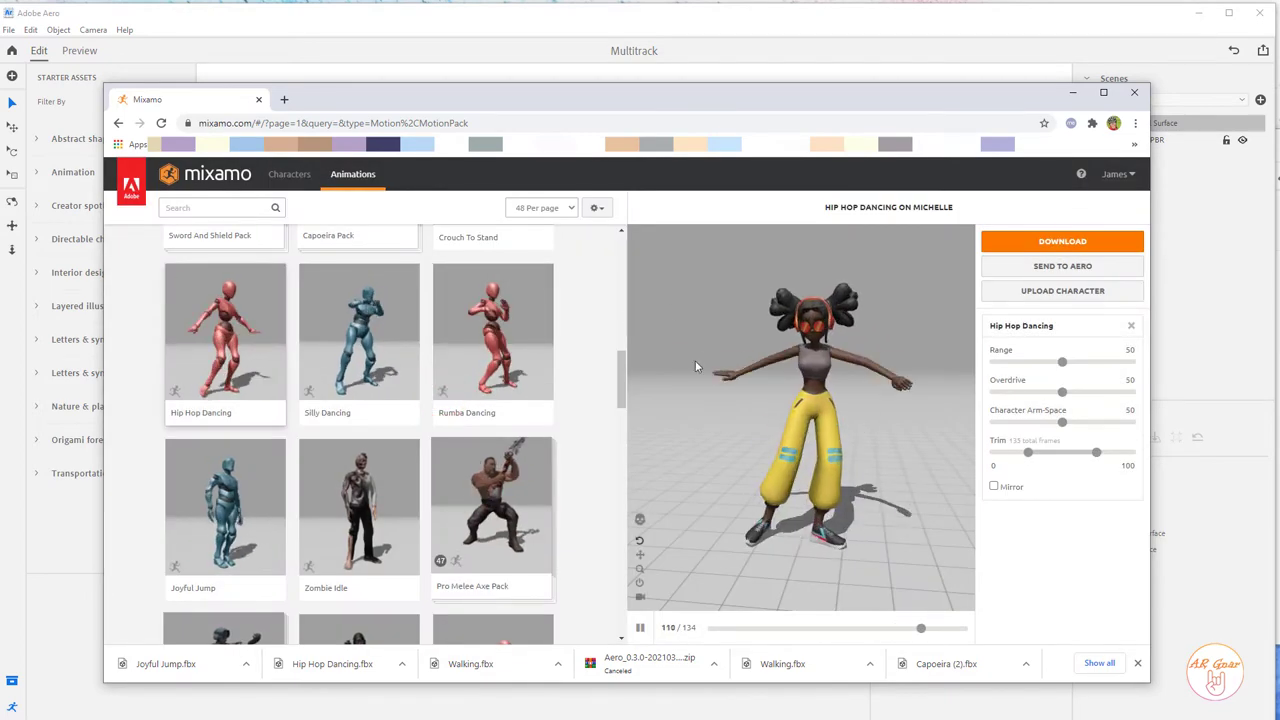
Switch from the browser to Adobe Aero and select the T-posed character in the Multitrack scene.
click(1071, 94)
click(684, 216)
right_drag(847, 366, 894, 326)
click(660, 310)
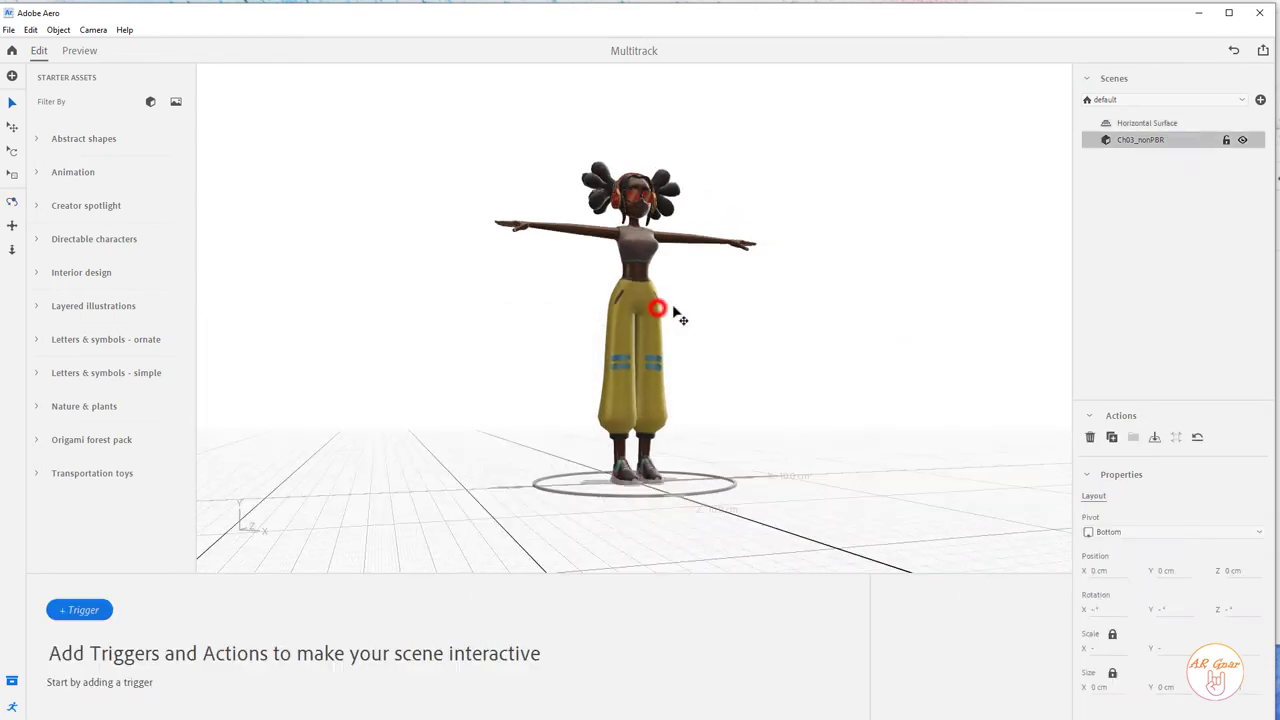
Bring up the Character folder beside the scene and compare the Hip Hop Dancing and Hip Hop Dancing_JustJoints file sizes.
drag(1279, 175, 738, 98)
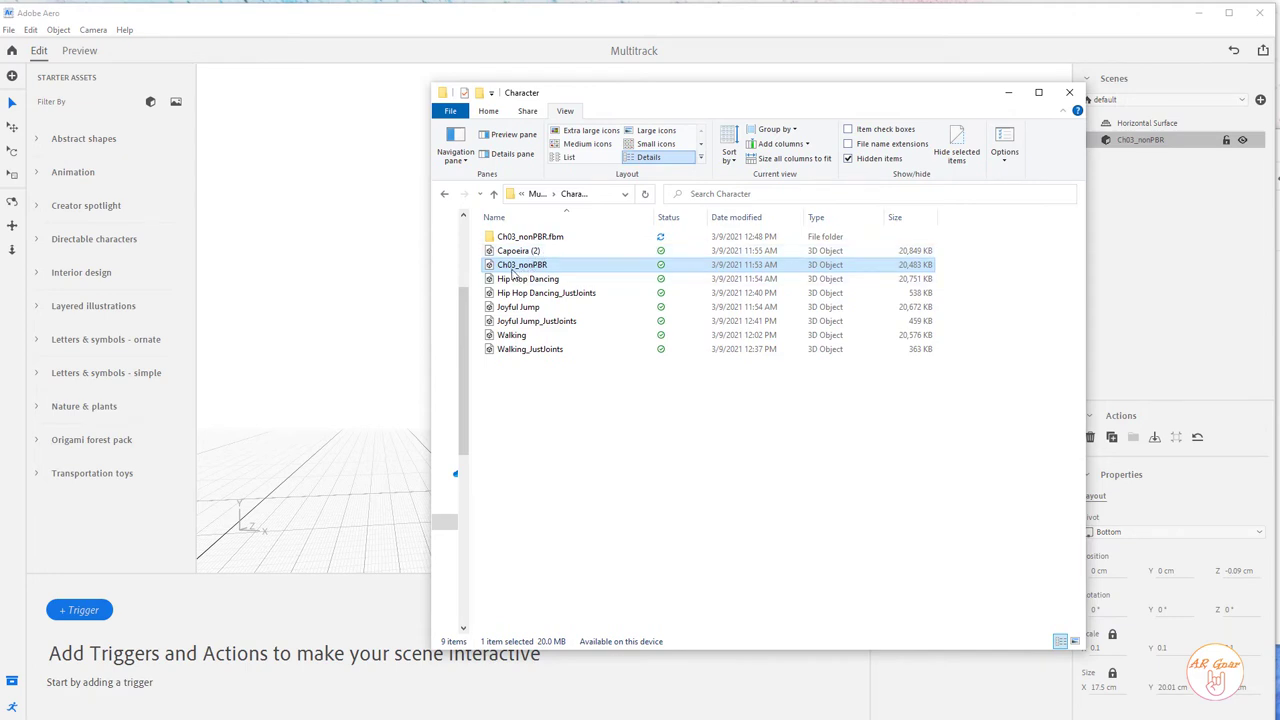
drag(709, 97, 470, 97)
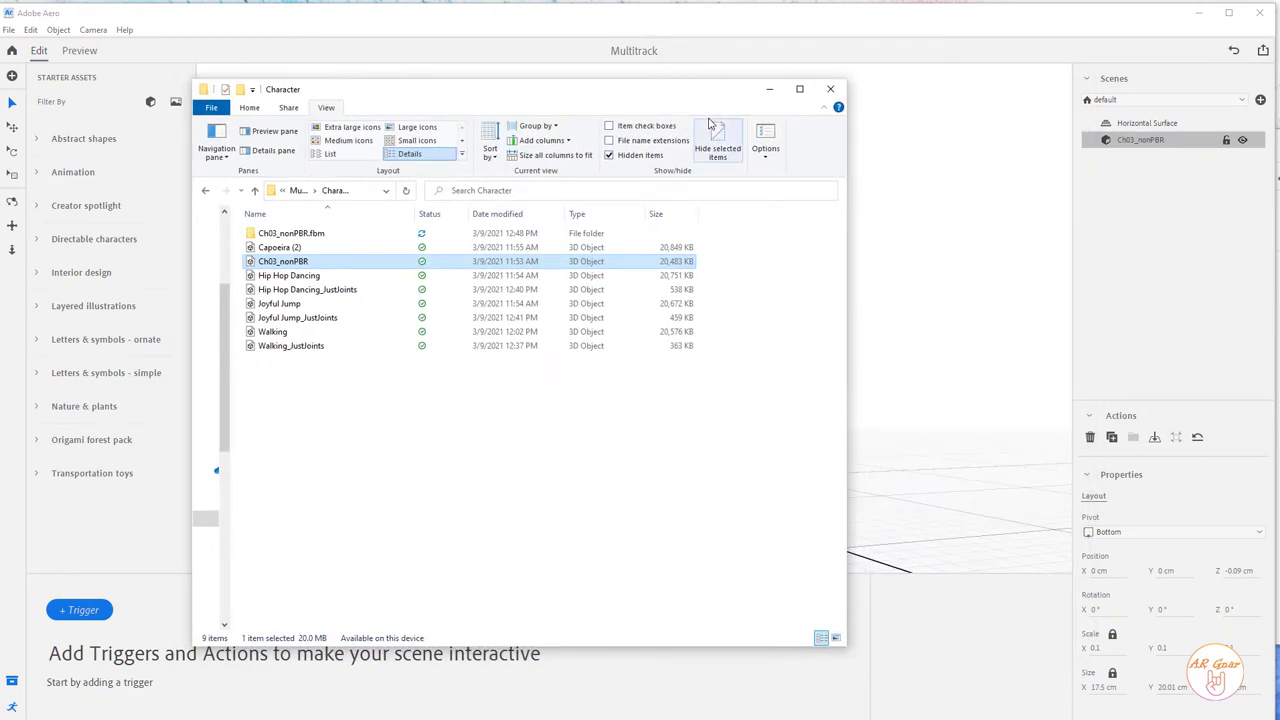
drag(700, 96, 1130, 291)
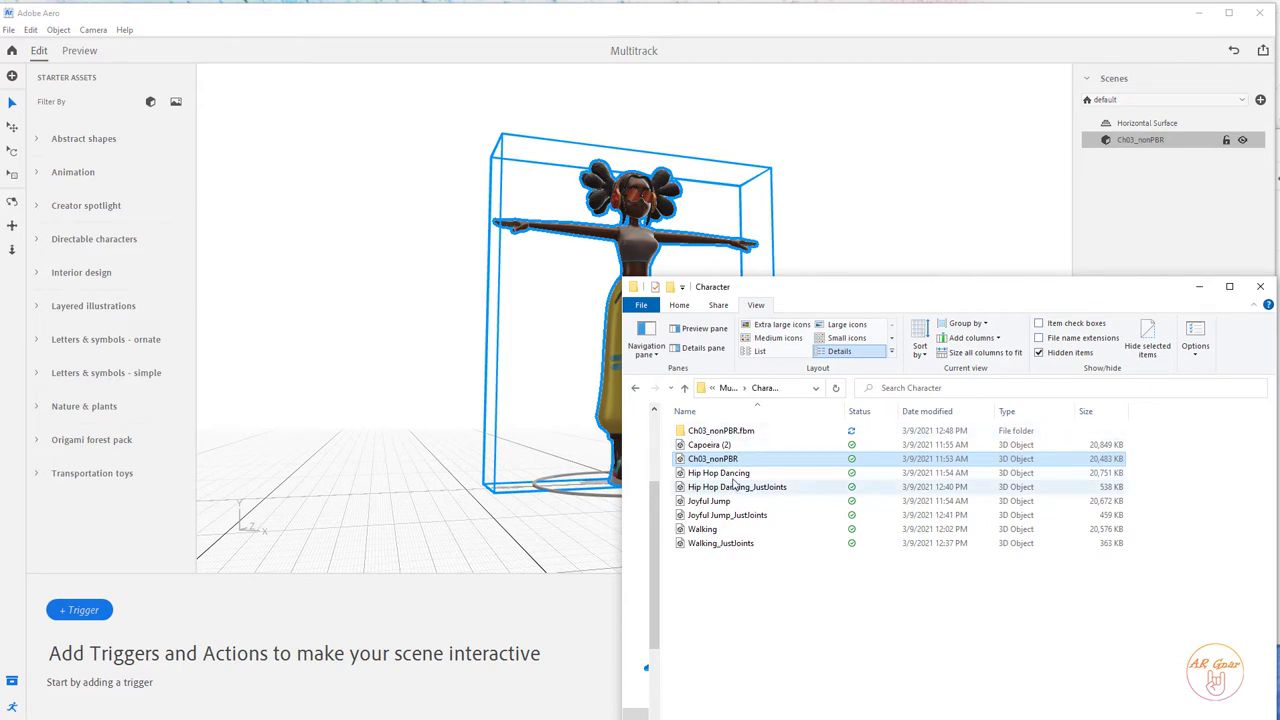
click(1108, 475)
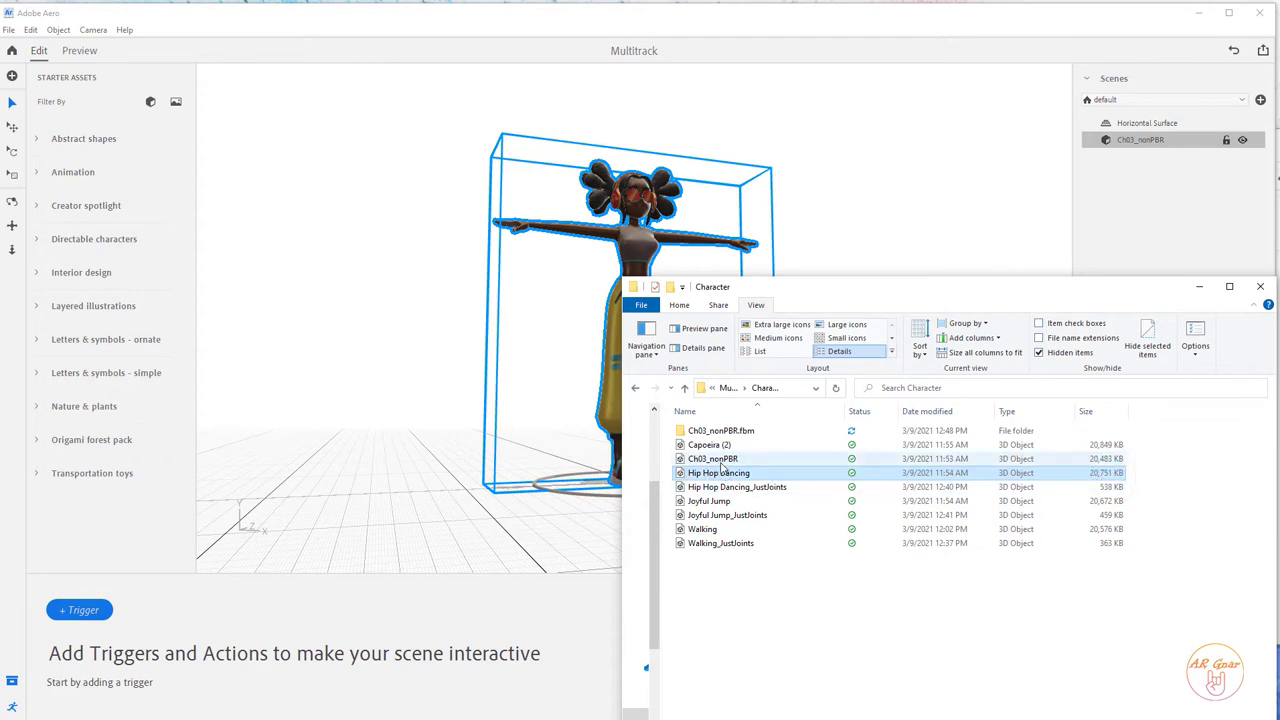
click(770, 487)
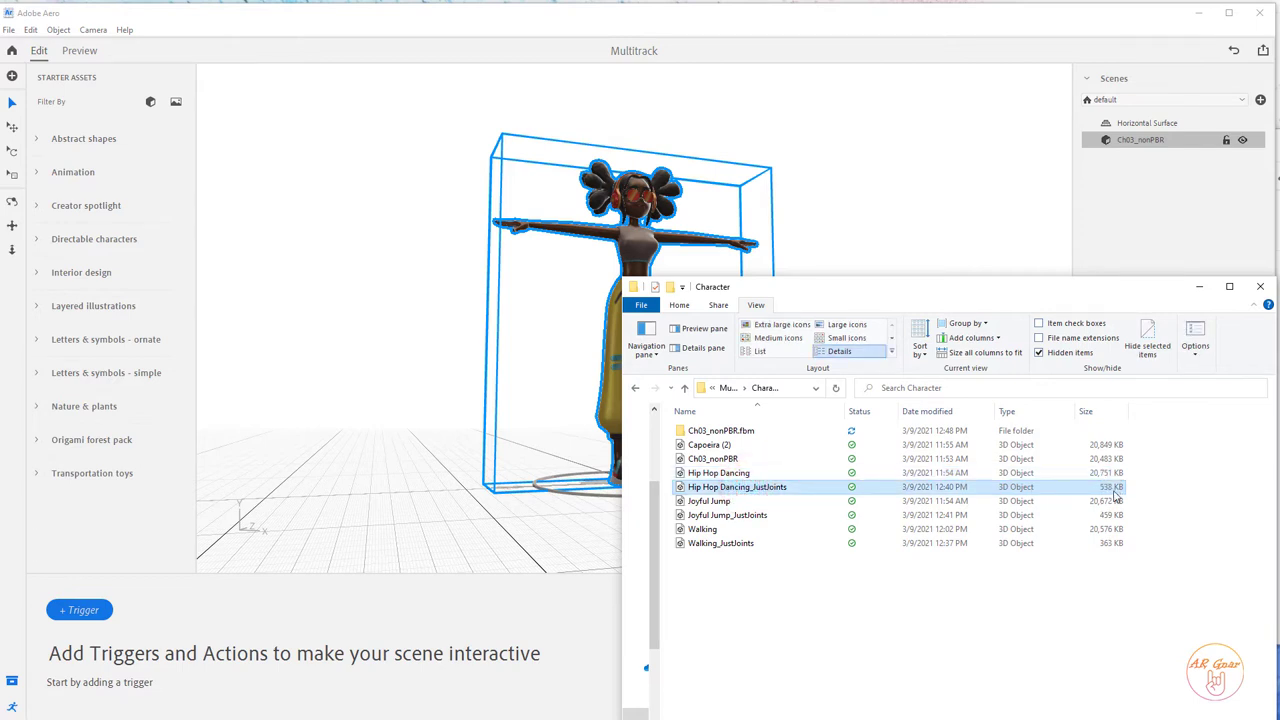
Review the Joyful Jump, Walking and Hip Hop Dancing JustJoints animation files in the Character folder.
drag(1088, 287, 918, 86)
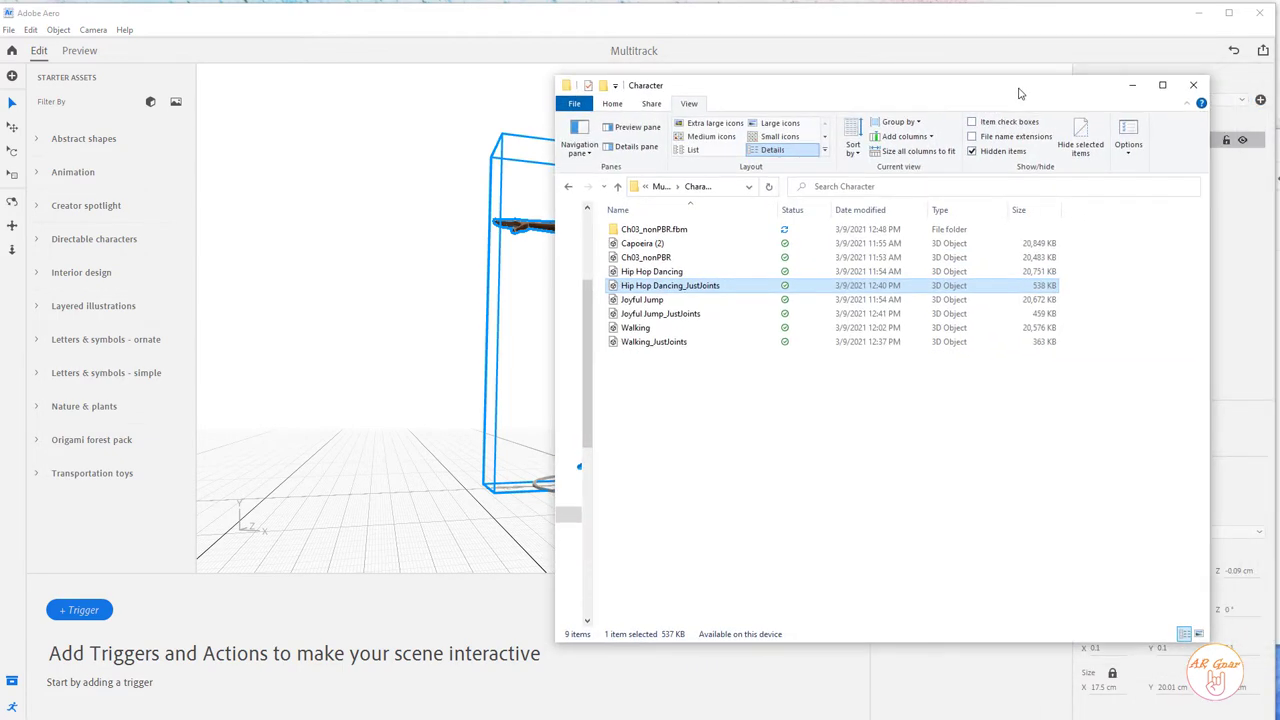
click(703, 317)
click(677, 339)
click(683, 286)
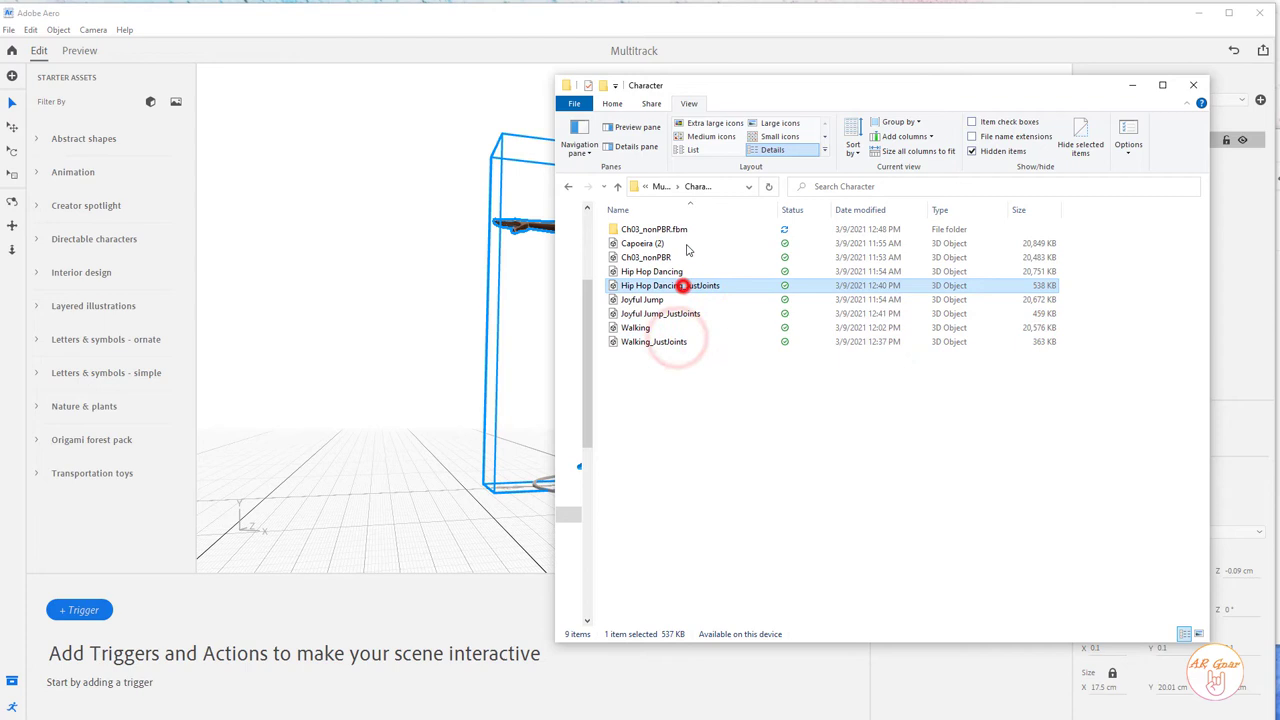
Move the Character folder window out of the way and reselect the Ch03_nonPBR character in Aero.
click(752, 89)
click(862, 325)
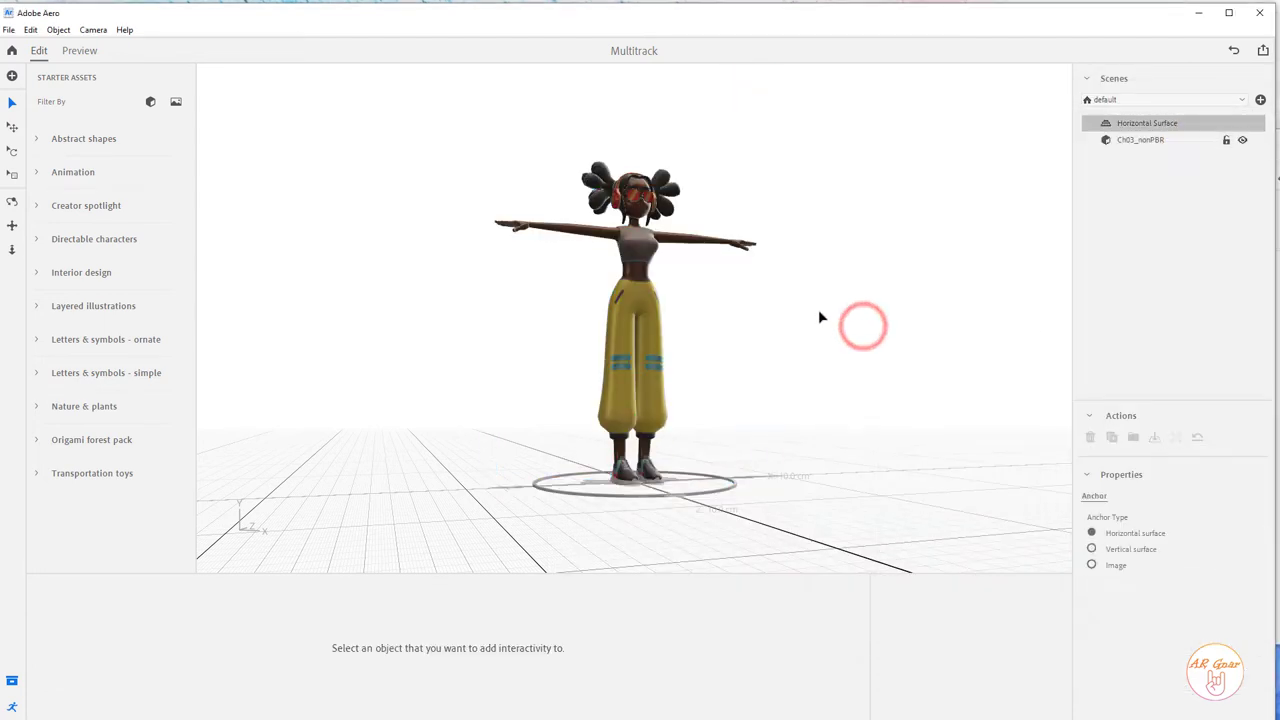
click(629, 312)
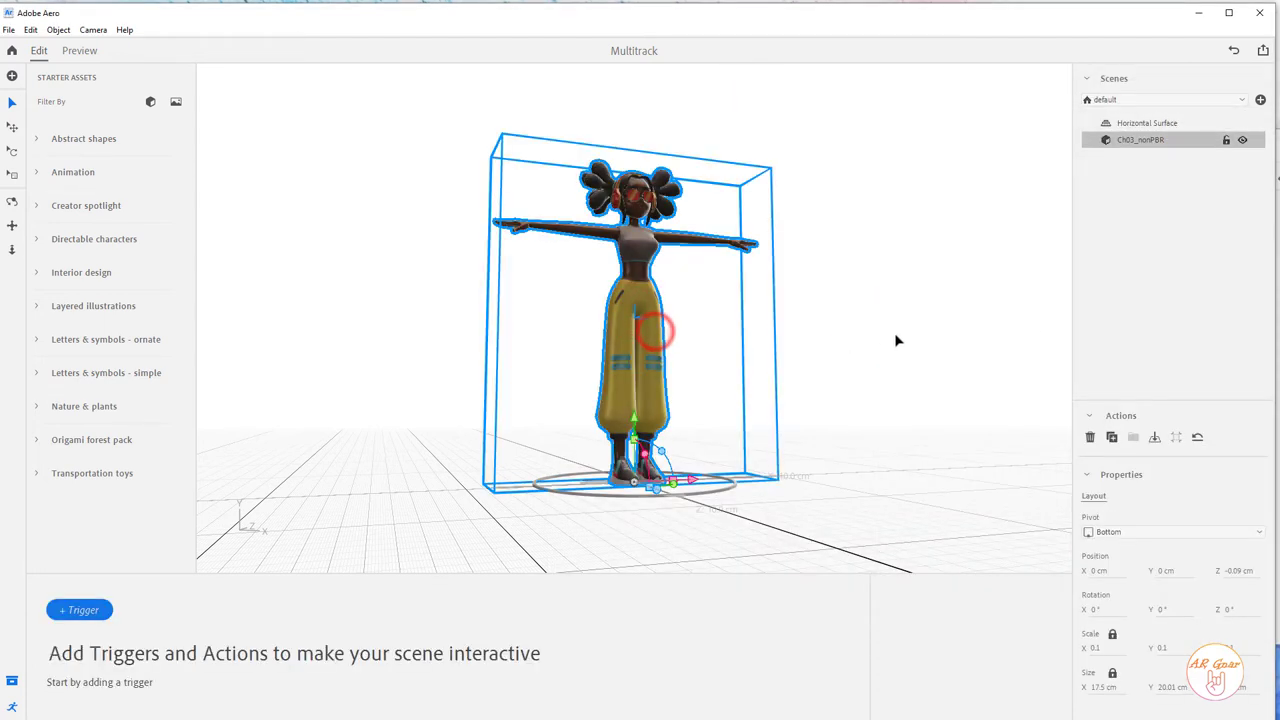
Add a Tap trigger to the Ch03_nonPBR character and give it a Play animation action.
right_drag(894, 338, 849, 357)
click(90, 612)
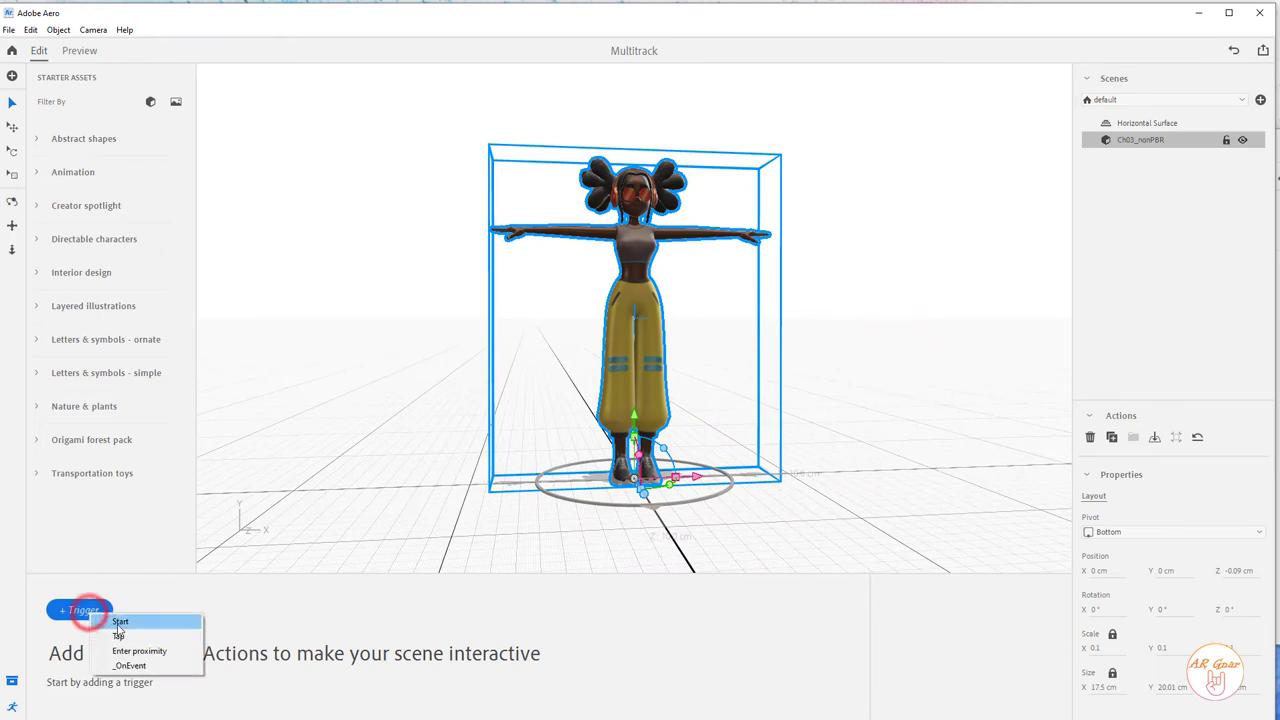
click(11, 709)
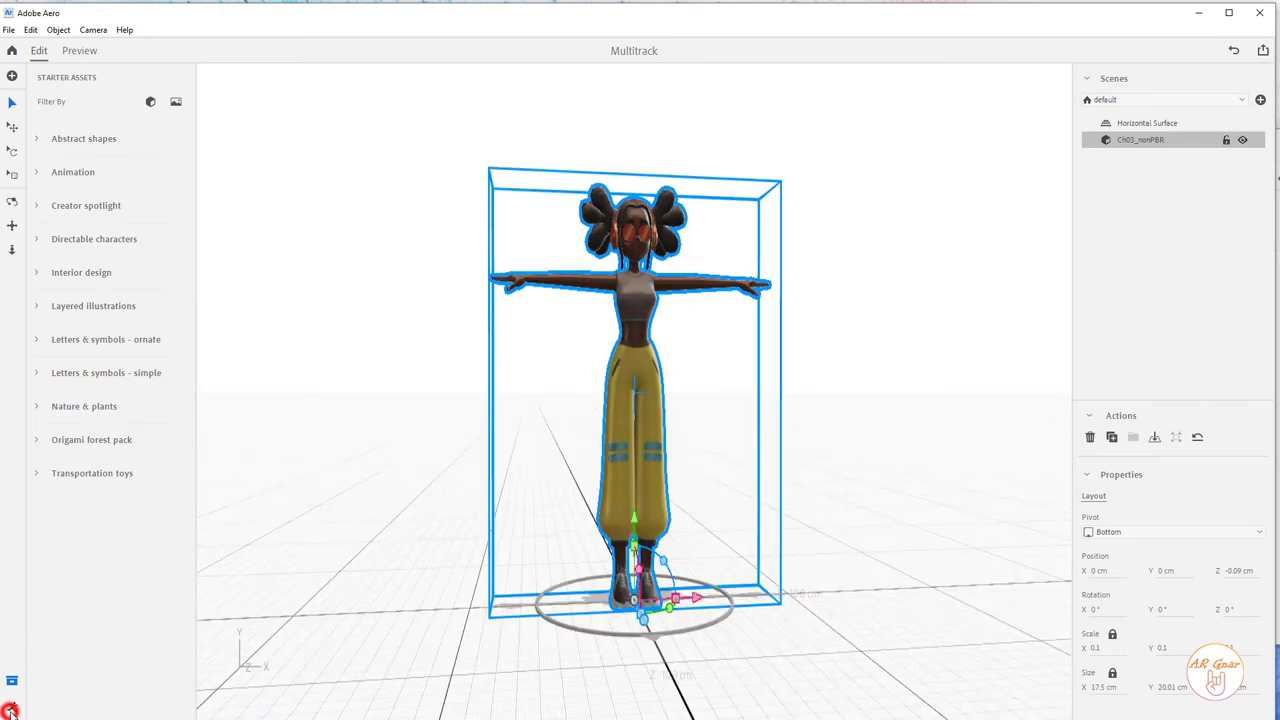
click(83, 612)
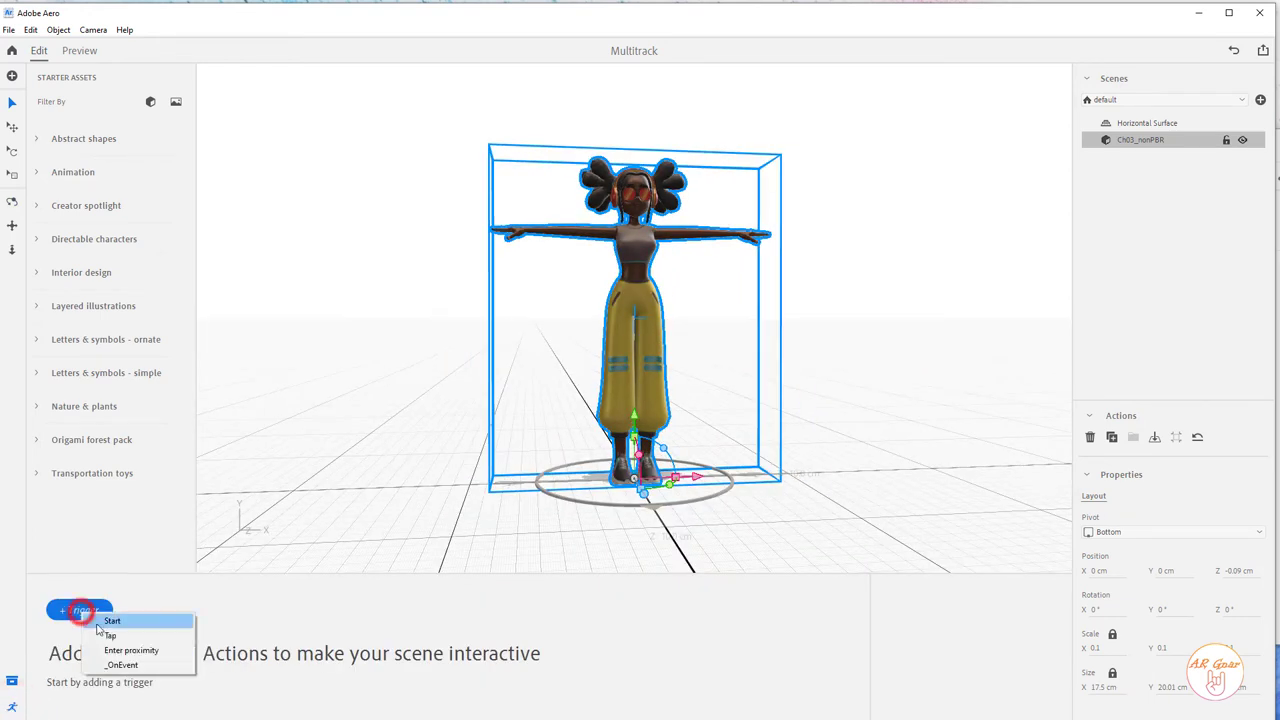
click(112, 632)
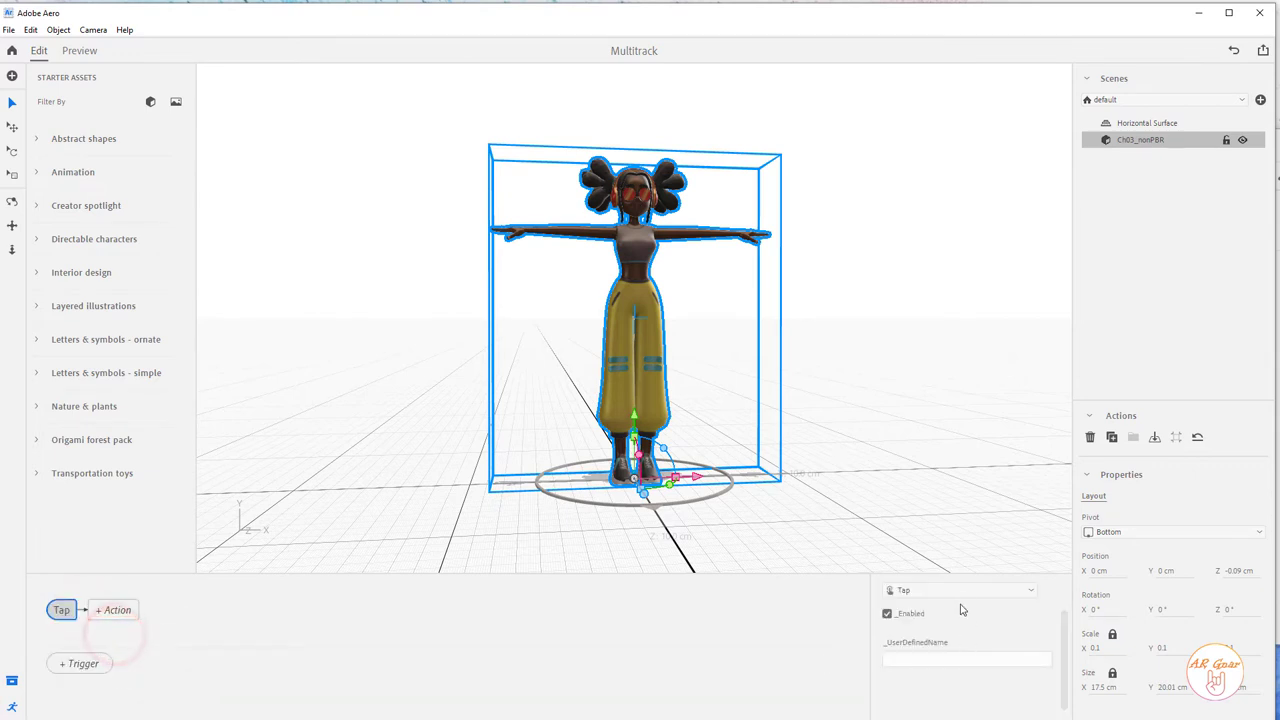
click(113, 610)
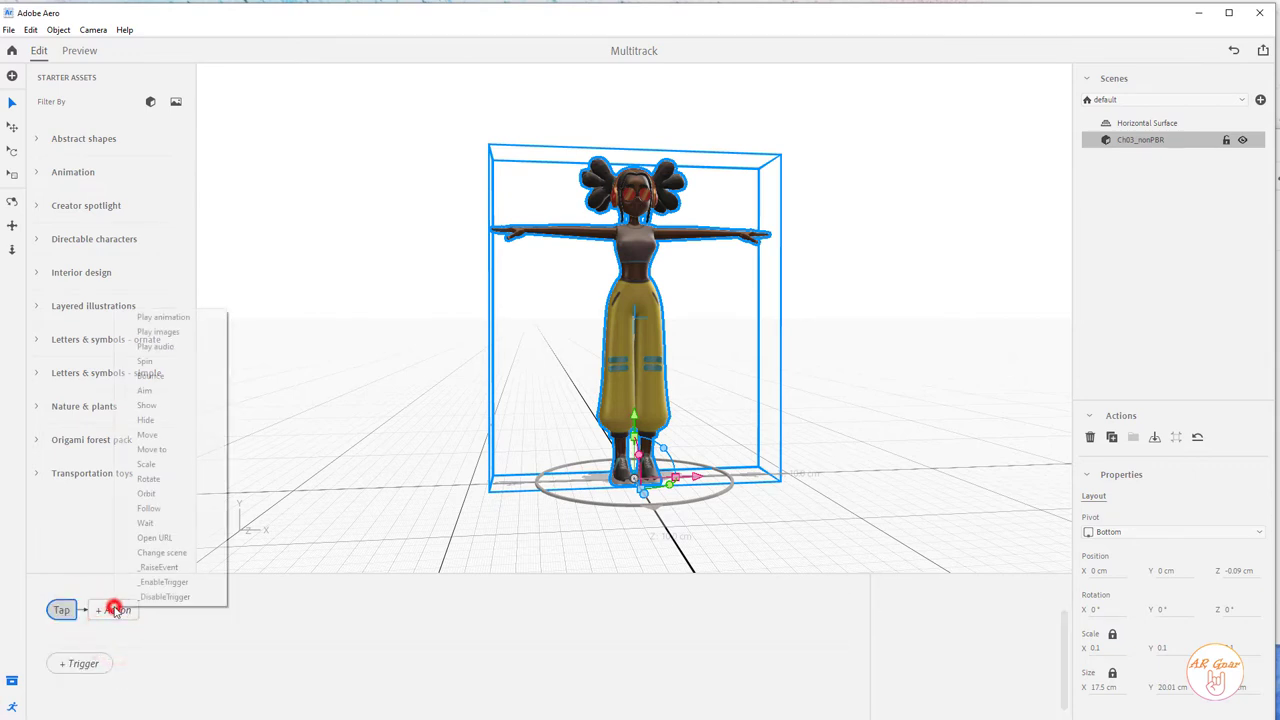
click(168, 316)
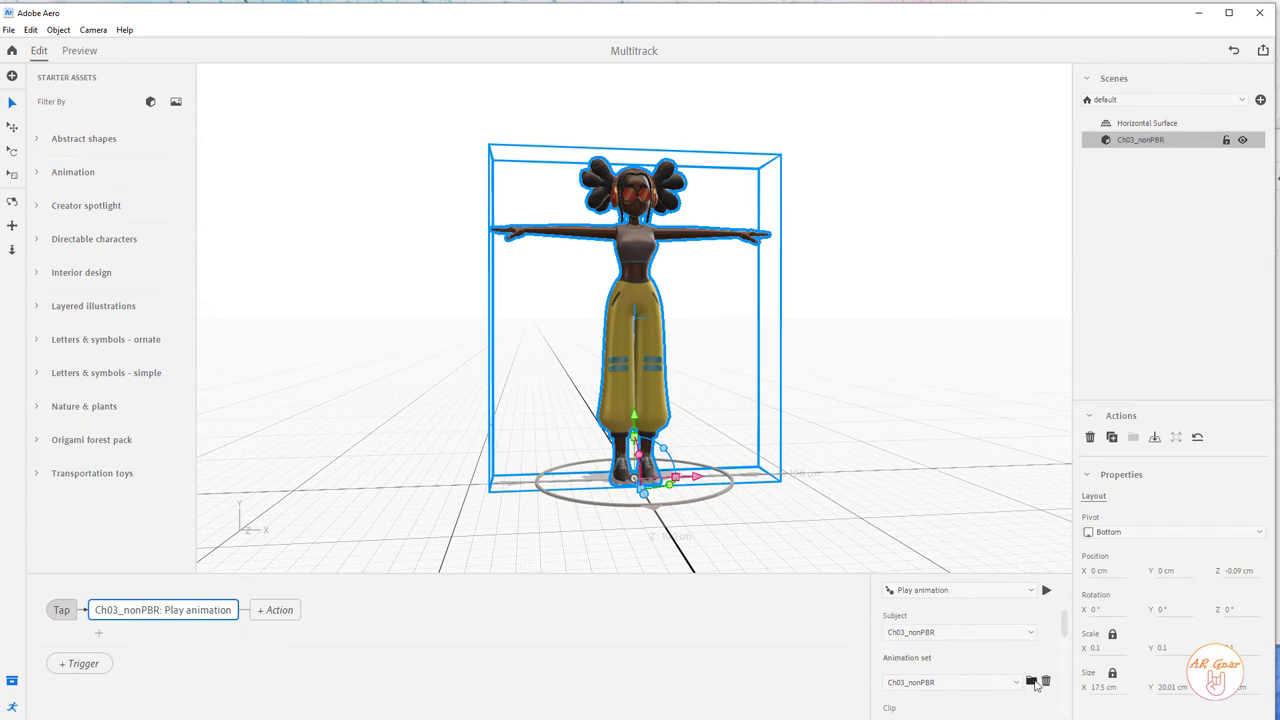
Import the Hip Hop Dancing_JustJoints FBX file as the animation set of the Play animation action.
click(1064, 632)
drag(1065, 626, 1065, 634)
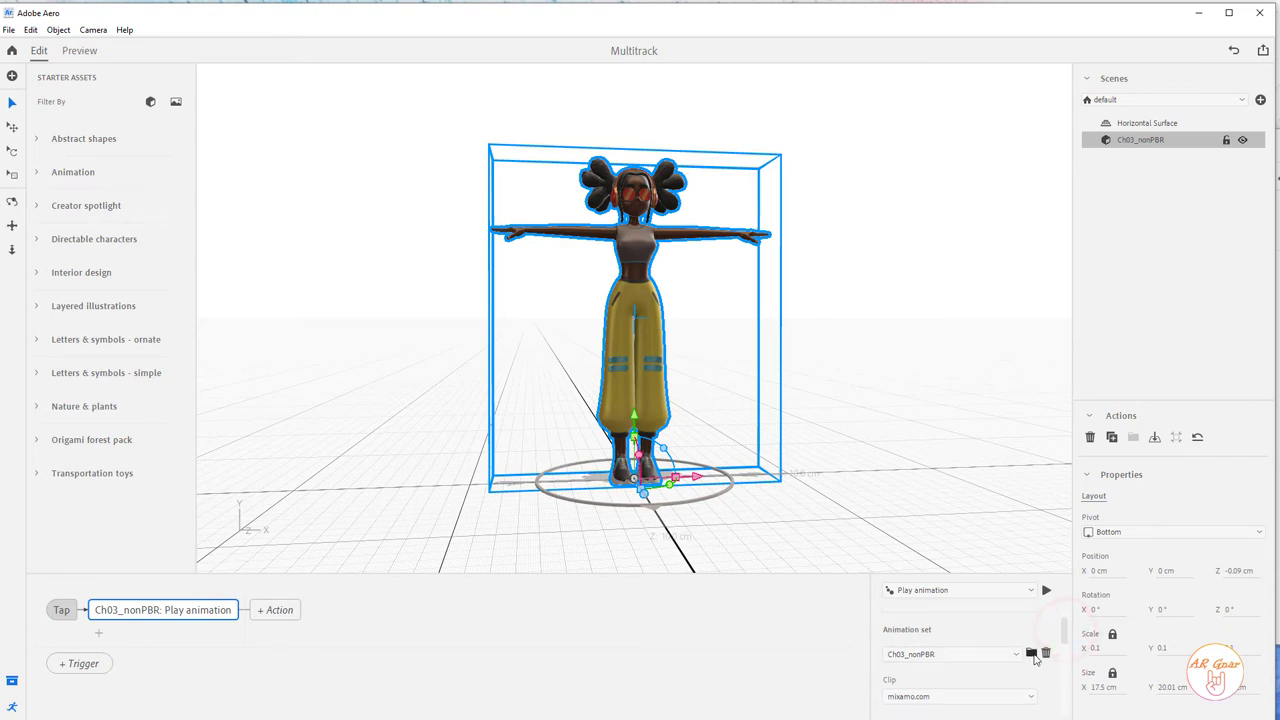
click(1012, 658)
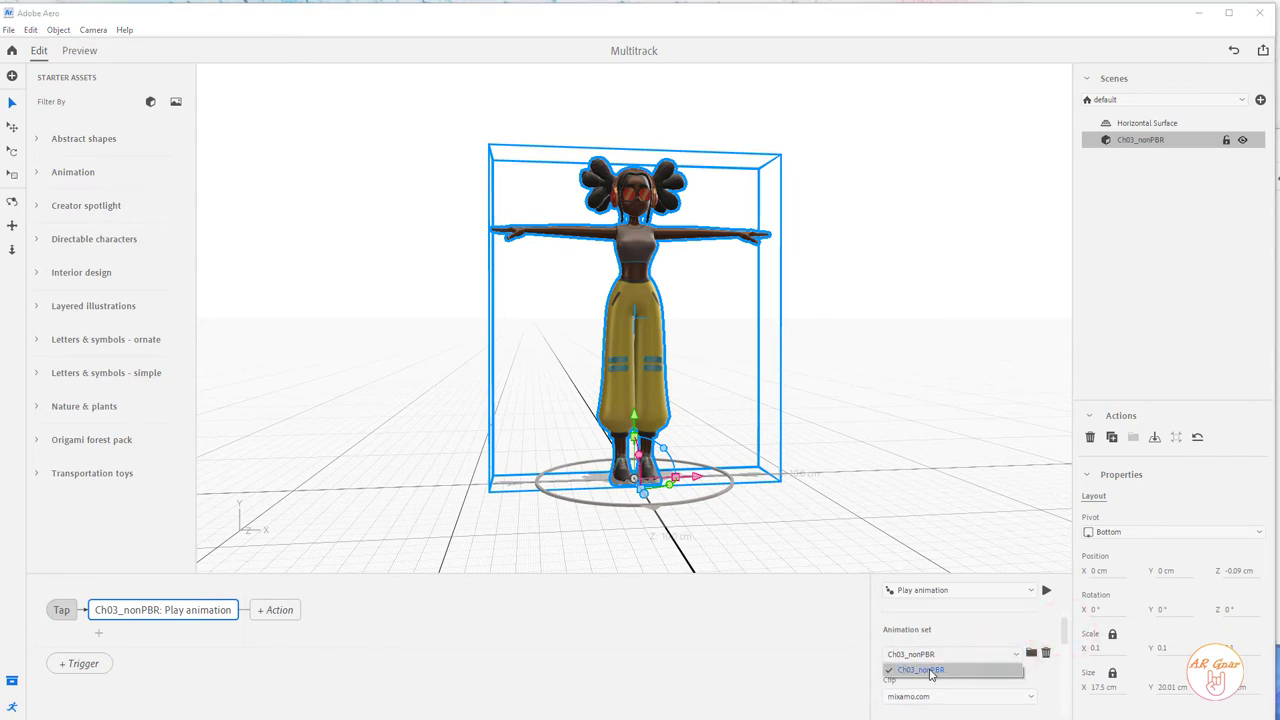
click(976, 631)
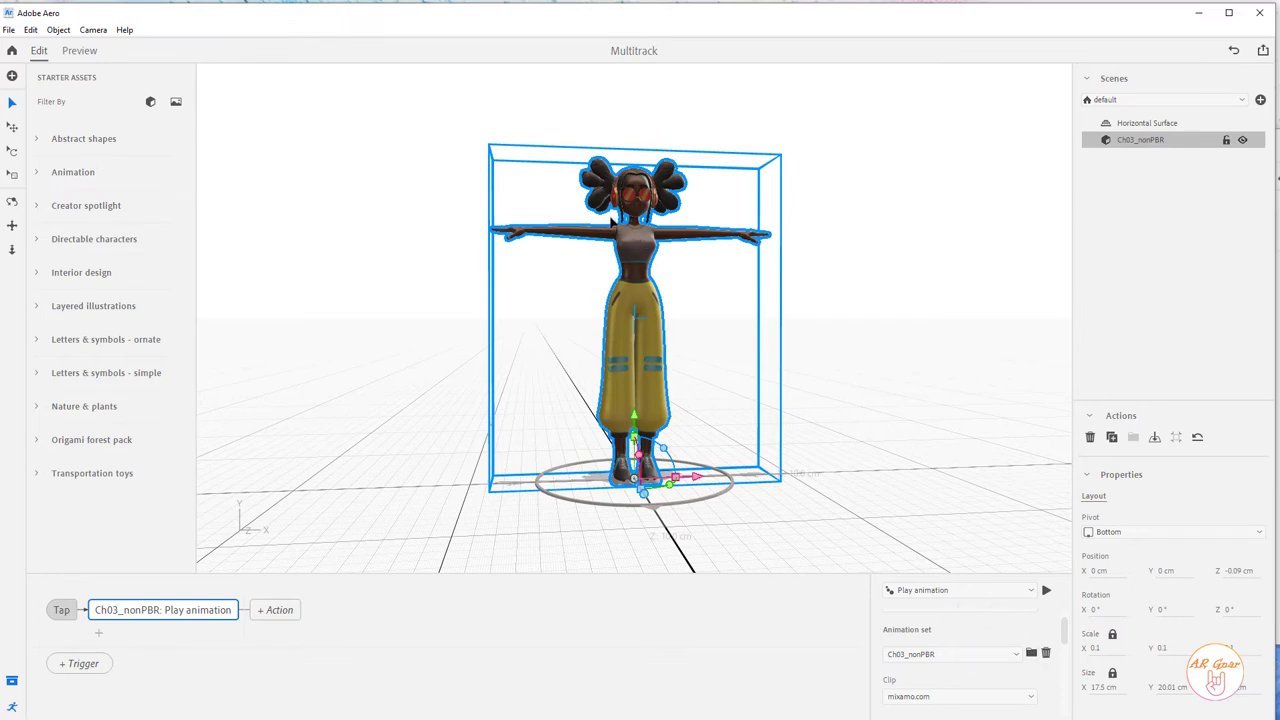
click(1032, 653)
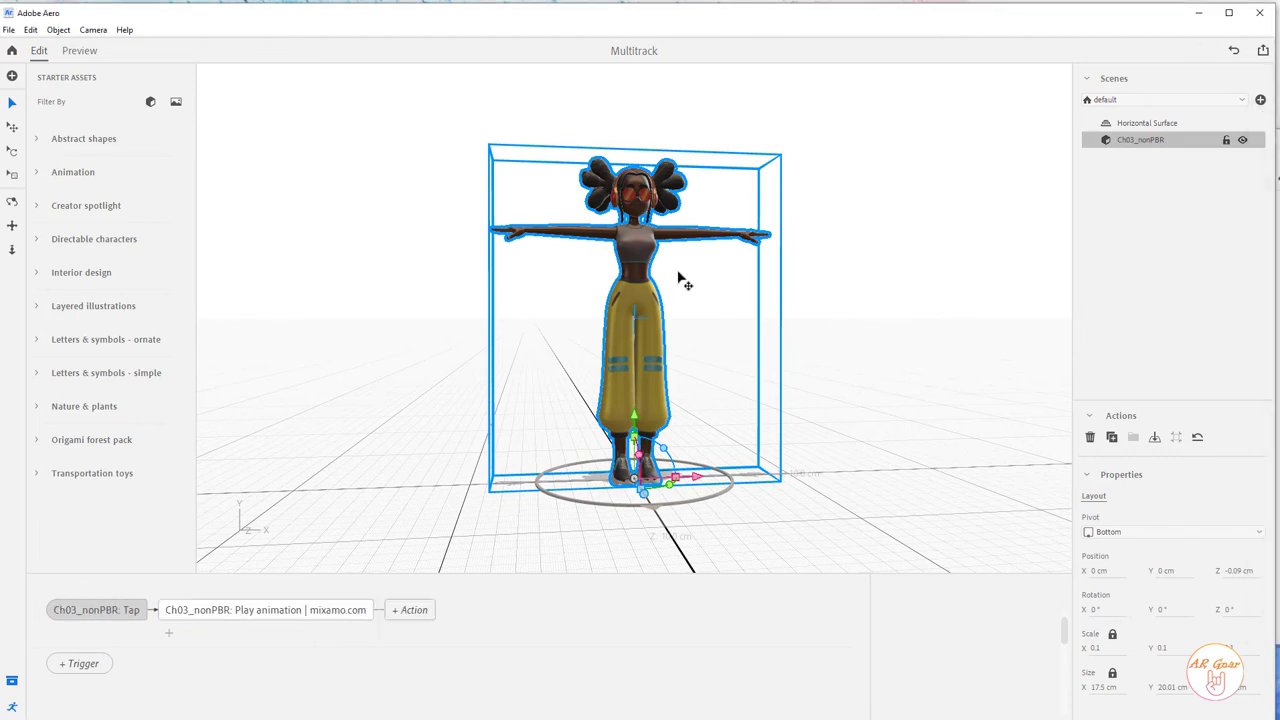
Check the first Play animation action's animation set and clip, and preview the hip hop dance on the character.
click(238, 618)
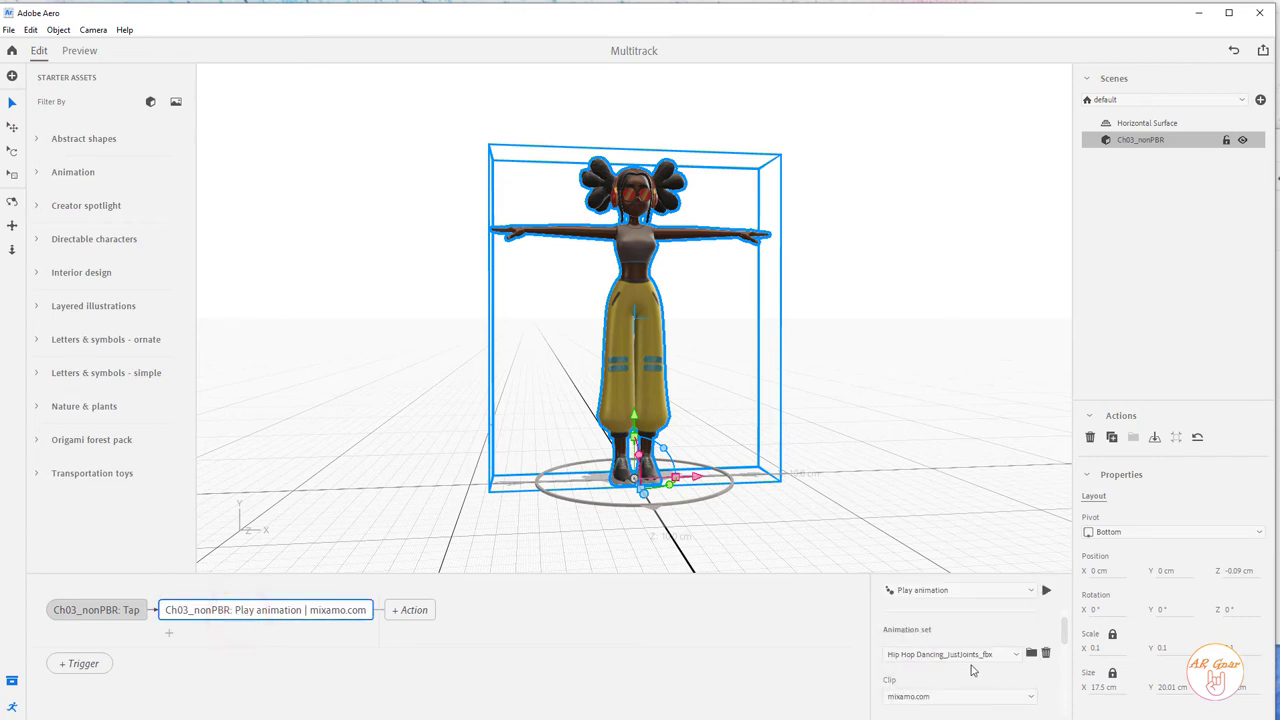
click(1033, 692)
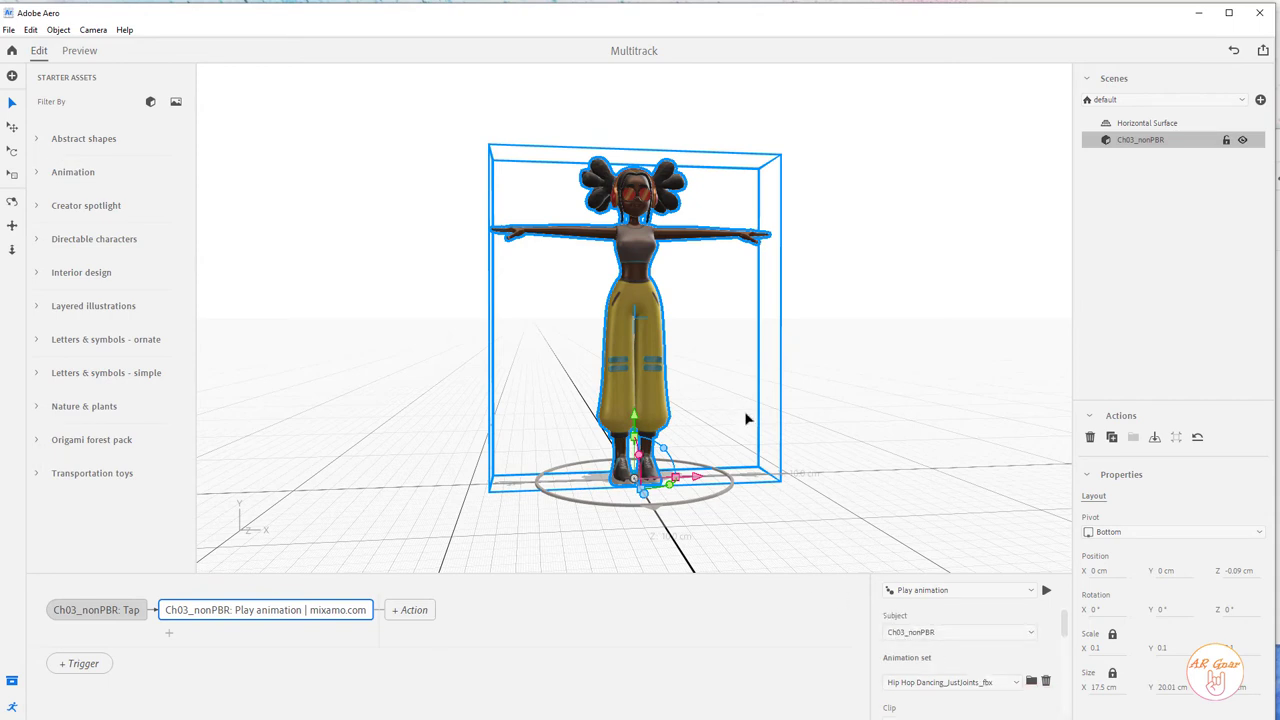
click(1046, 590)
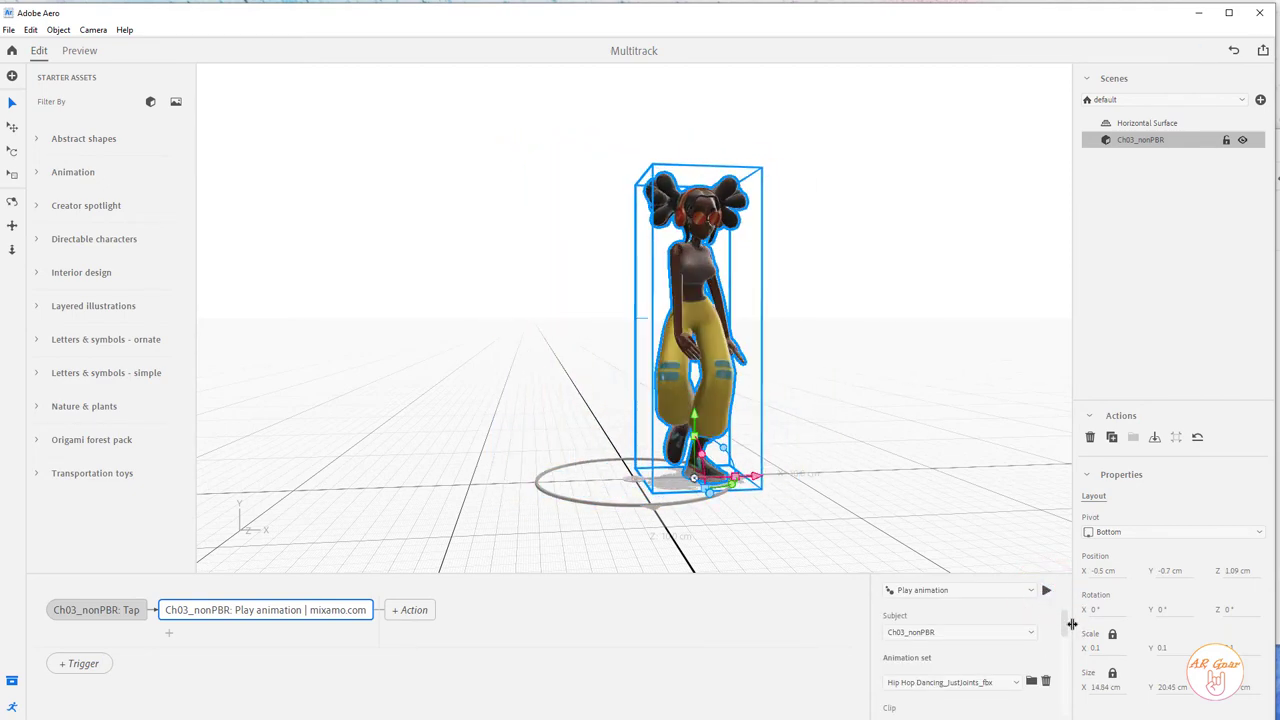
drag(1064, 620, 1064, 626)
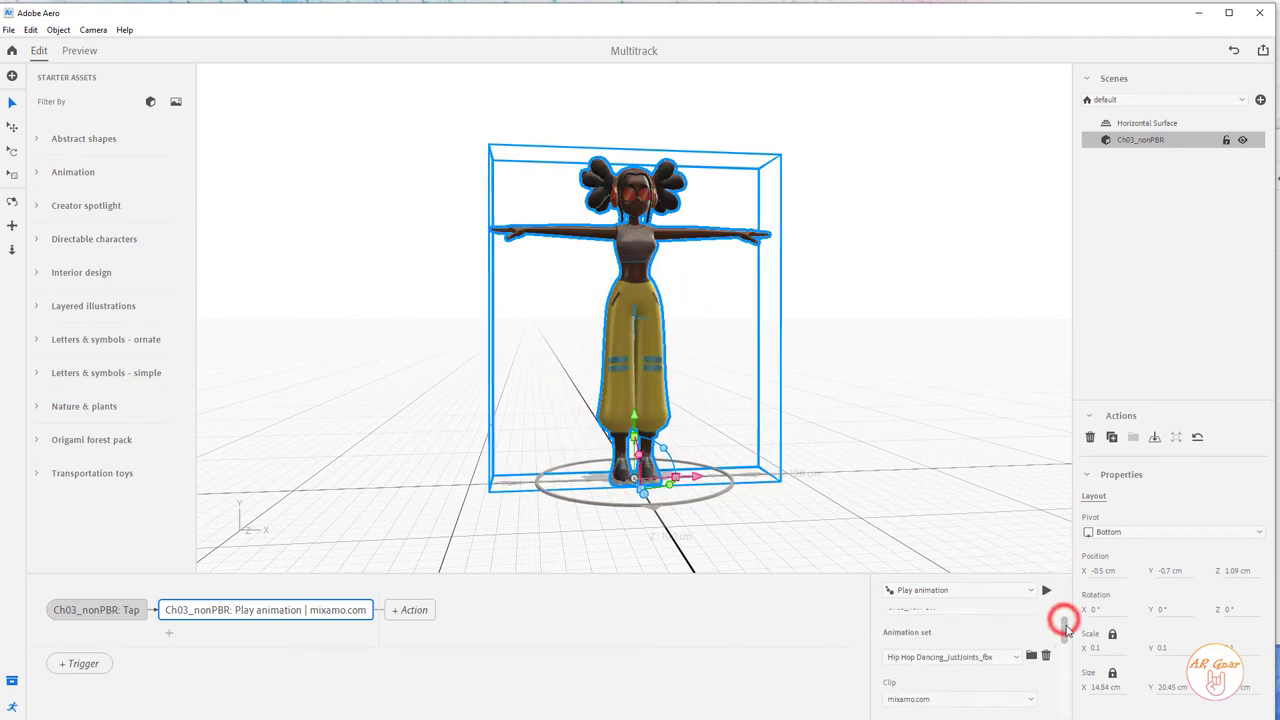
Add a second Play animation action after the dance action and import the Walking_JustJoints FBX file for it.
click(419, 618)
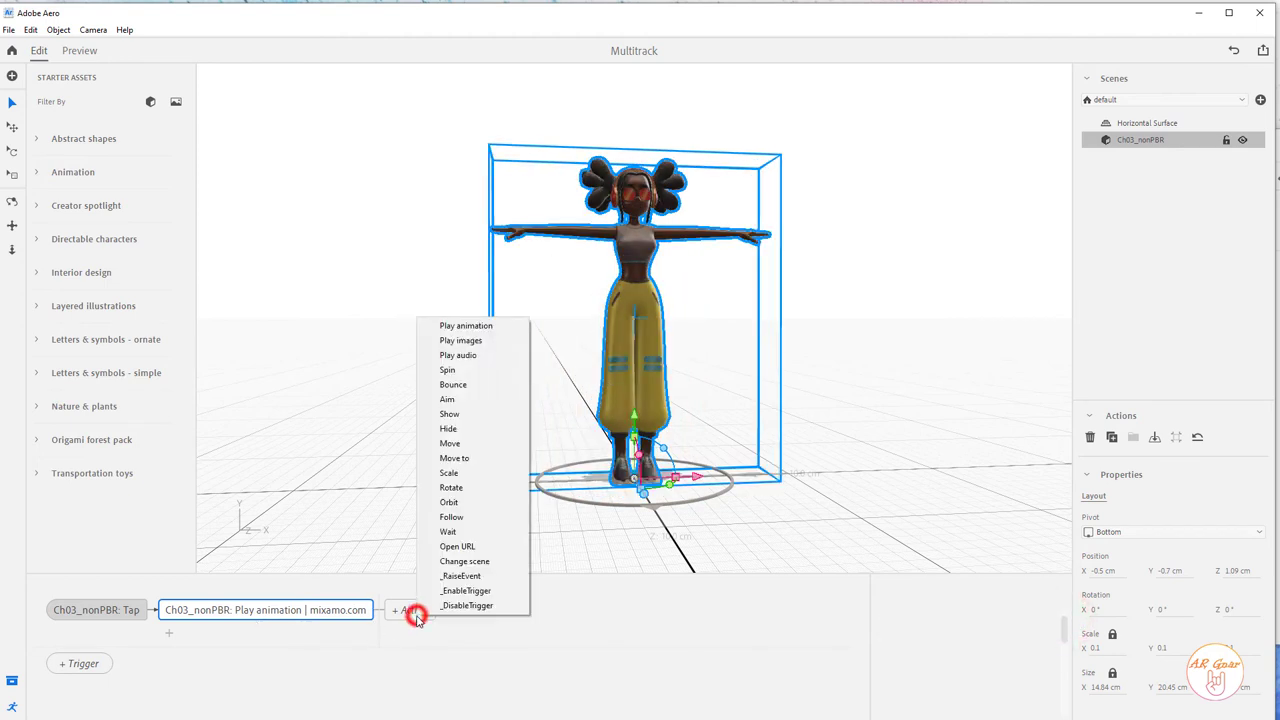
click(471, 326)
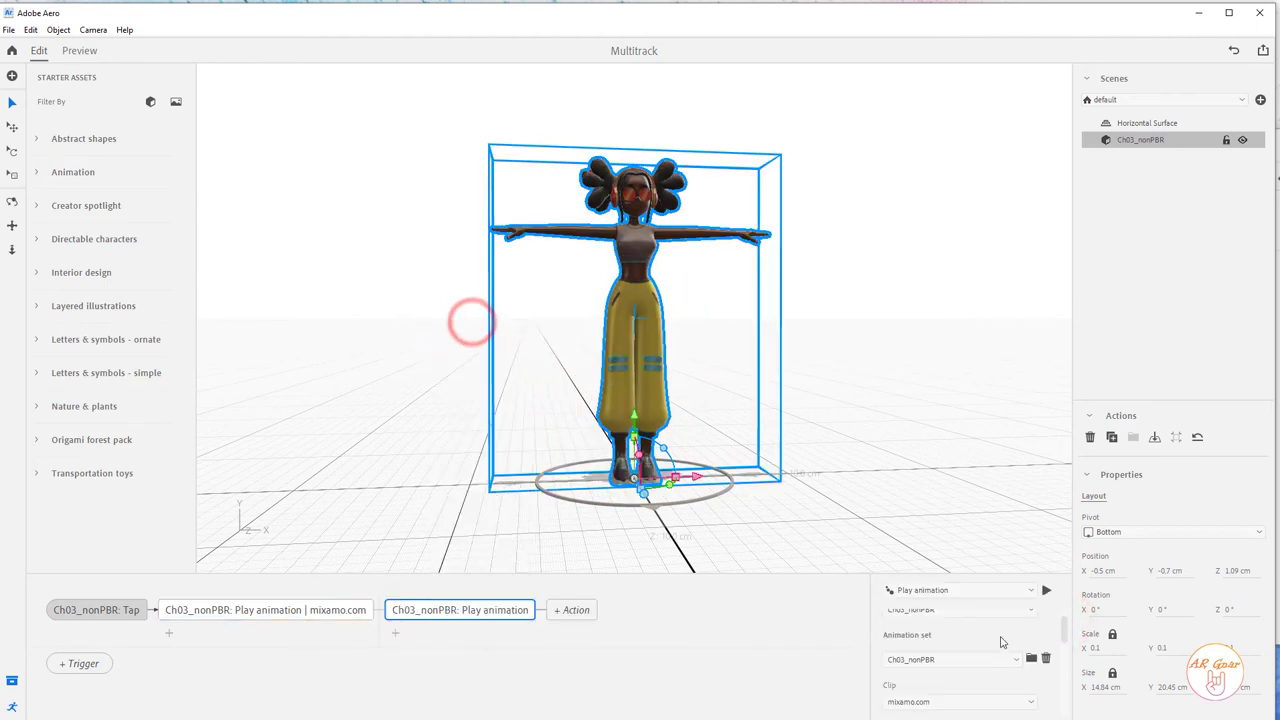
drag(1066, 640, 1066, 646)
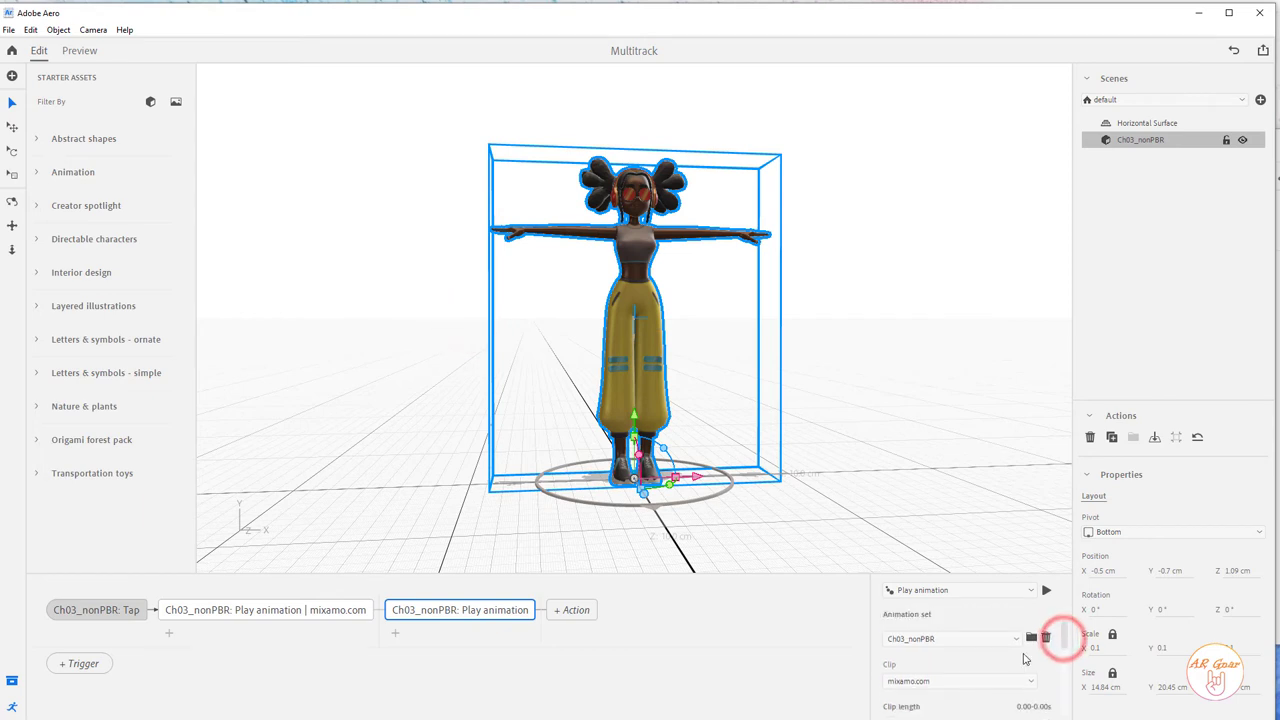
click(1032, 638)
click(1049, 643)
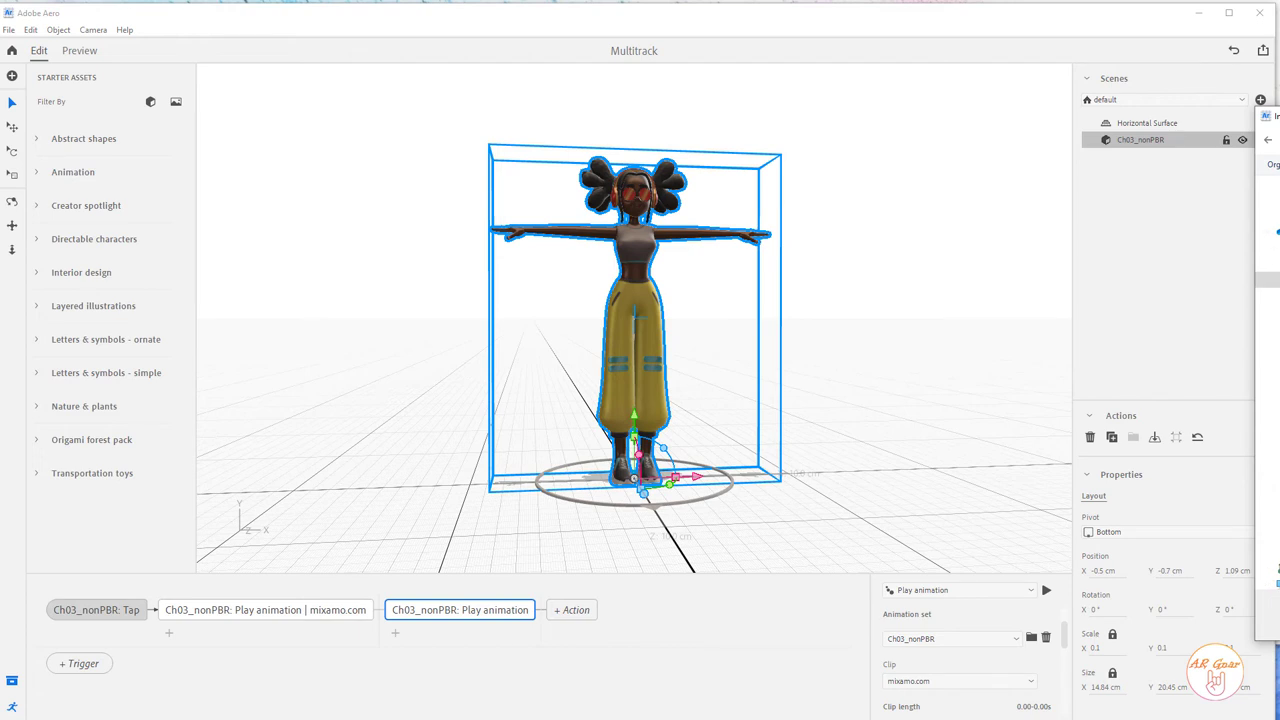
key(Return)
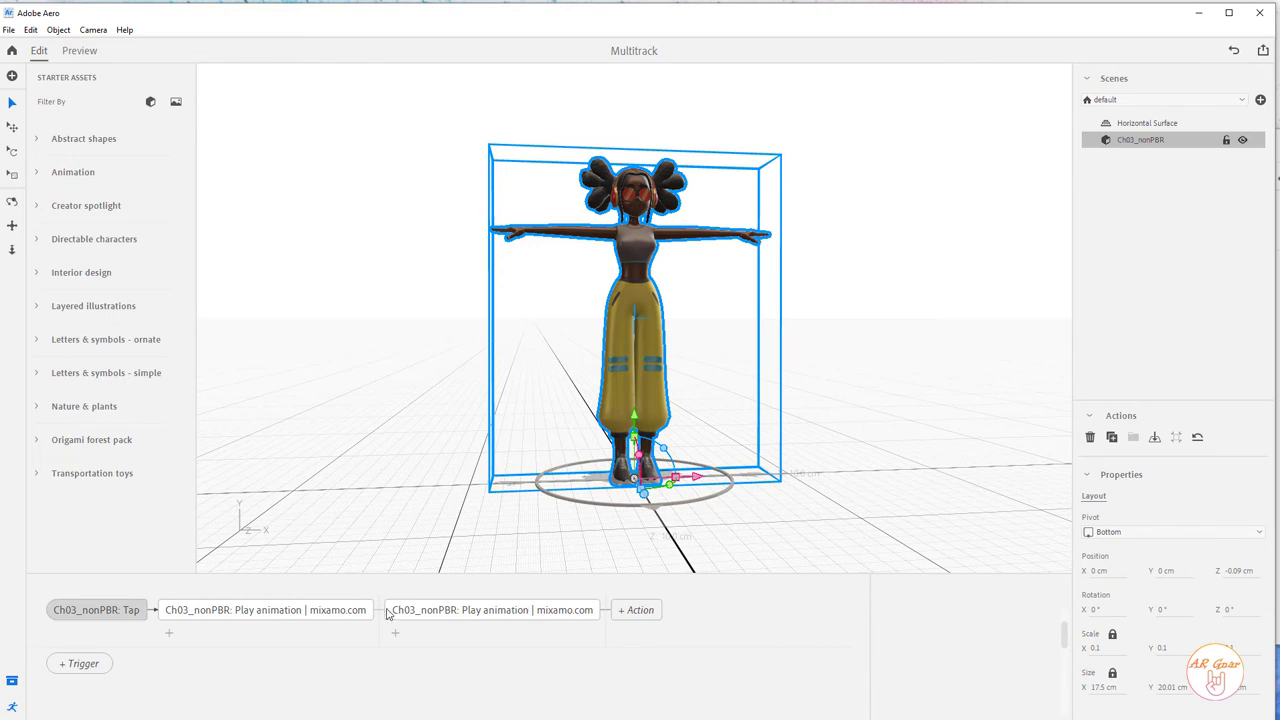
Set the first Play animation action's animation set to Hip Hop Dancing_JustJoints_fbx.
click(336, 612)
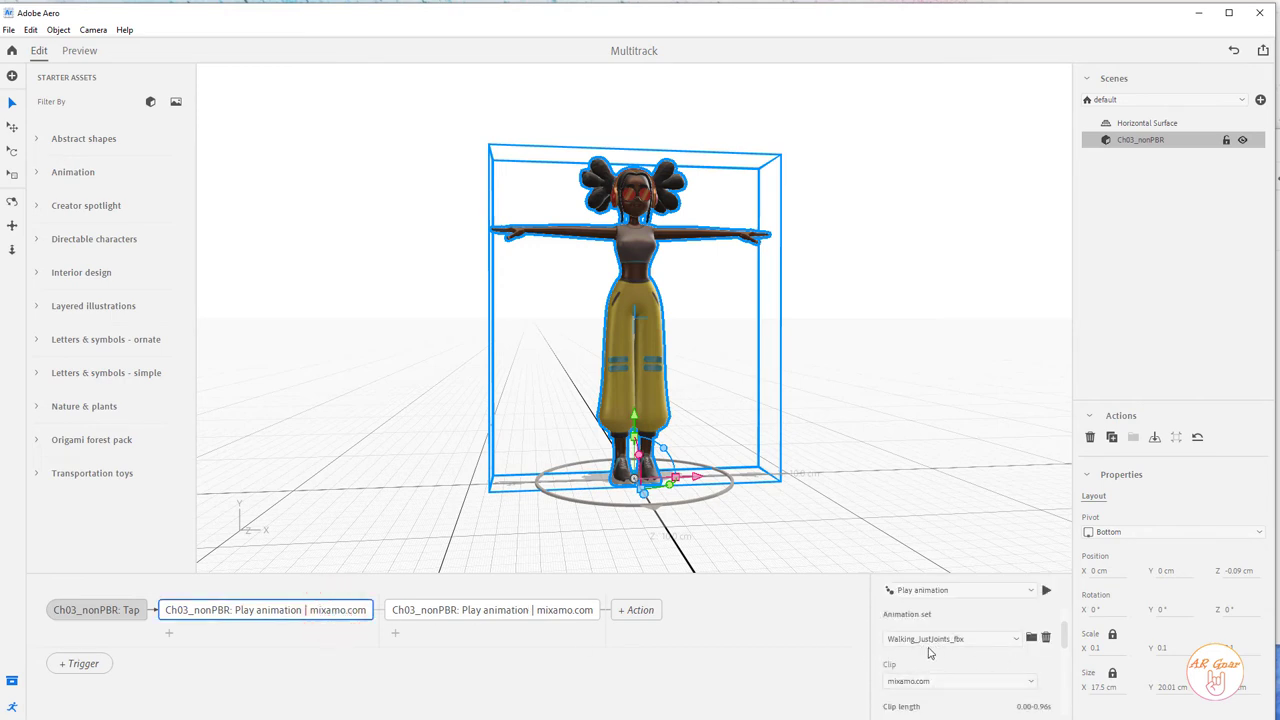
click(1016, 638)
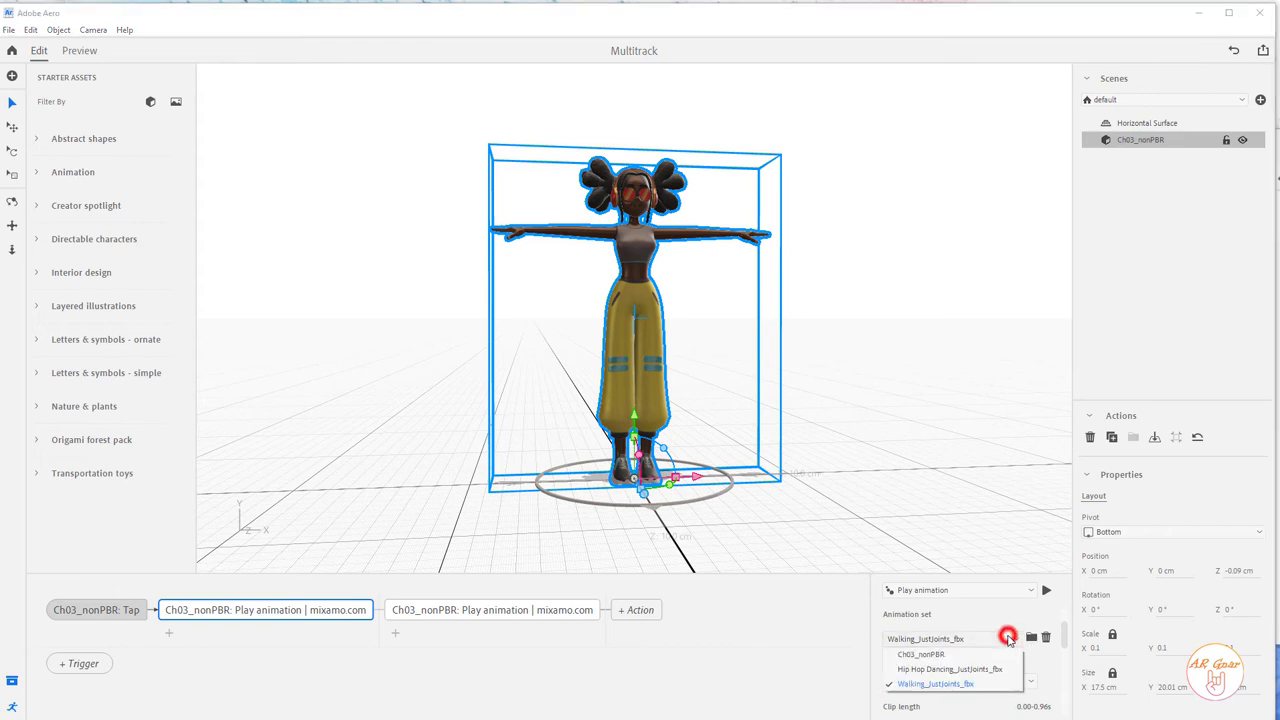
click(969, 670)
Set the second Play animation action's animation set to Walking_JustJoints_fbx and preview the walk.
click(563, 610)
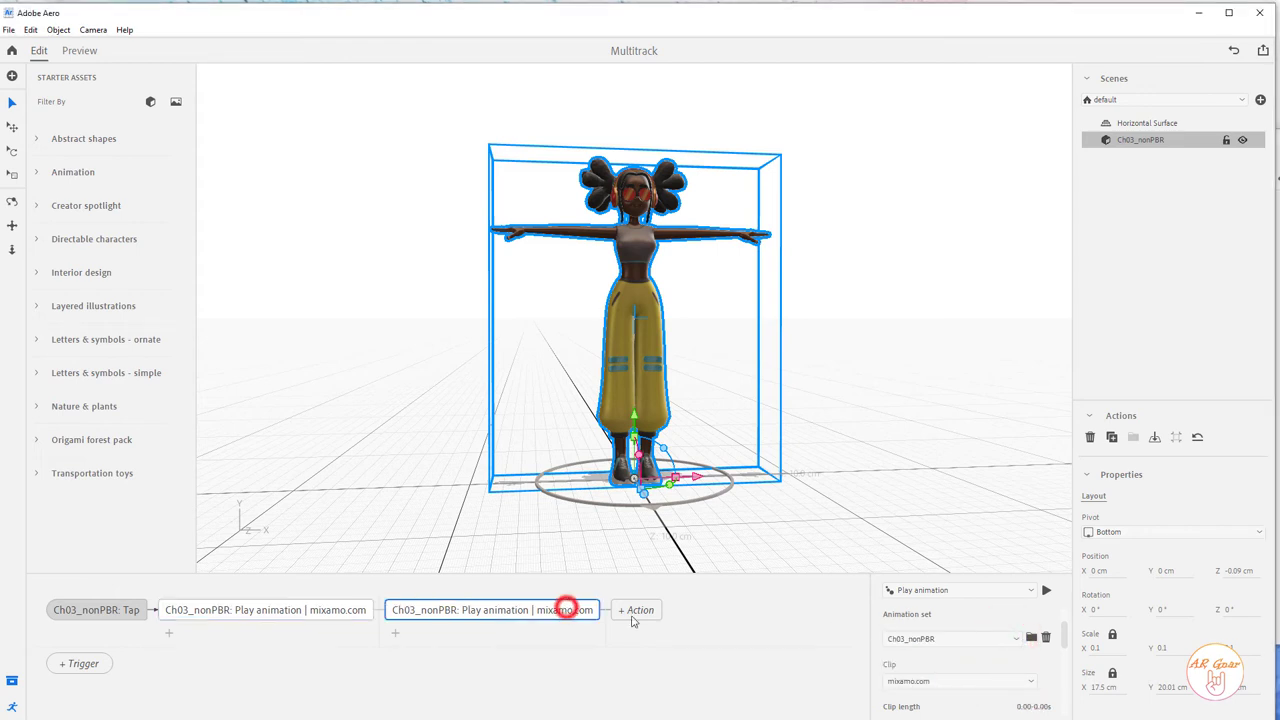
click(948, 640)
click(934, 681)
click(1046, 591)
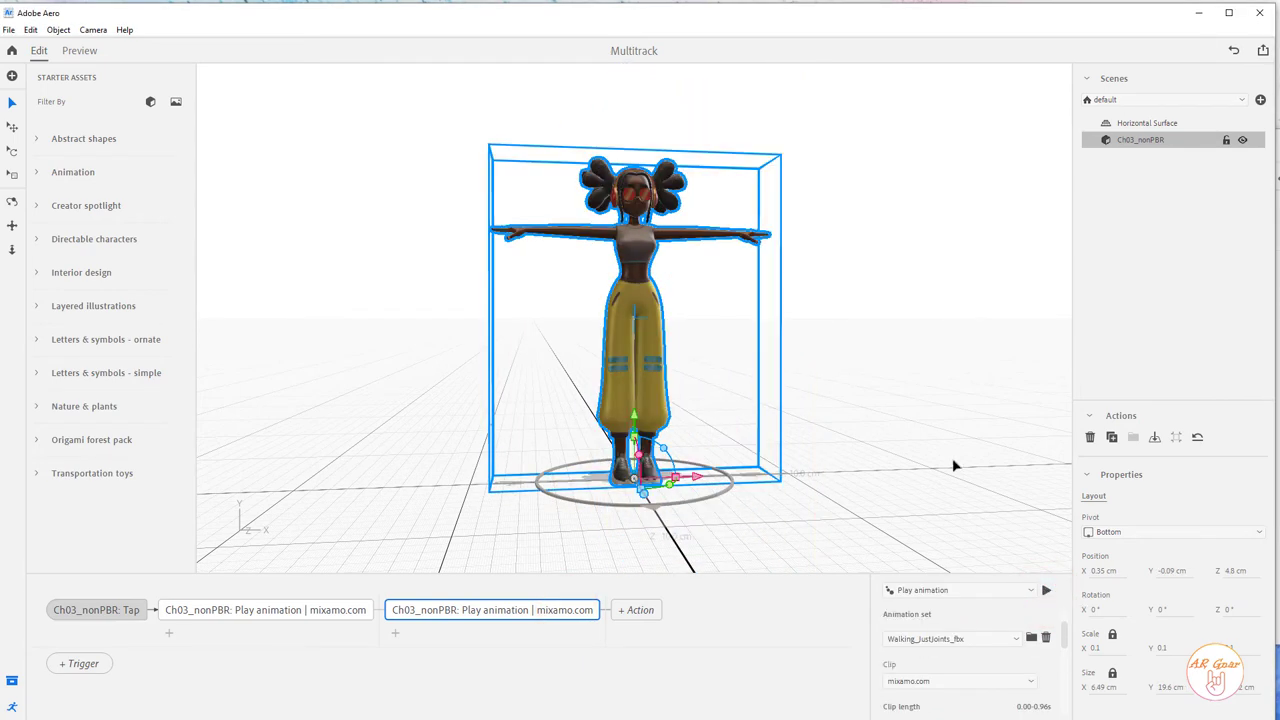
Set the walking action's play count to 2 and preview the repeated walk.
scroll(958, 465, up, 3)
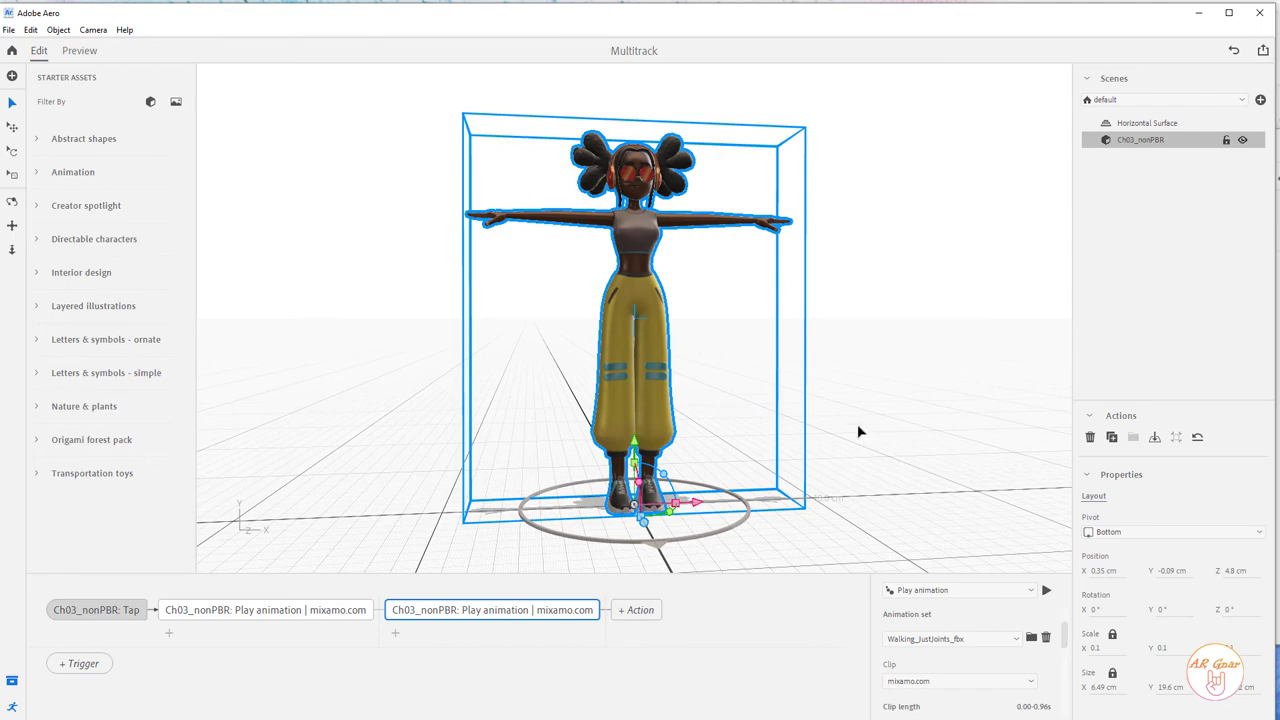
scroll(880, 430, down, 4)
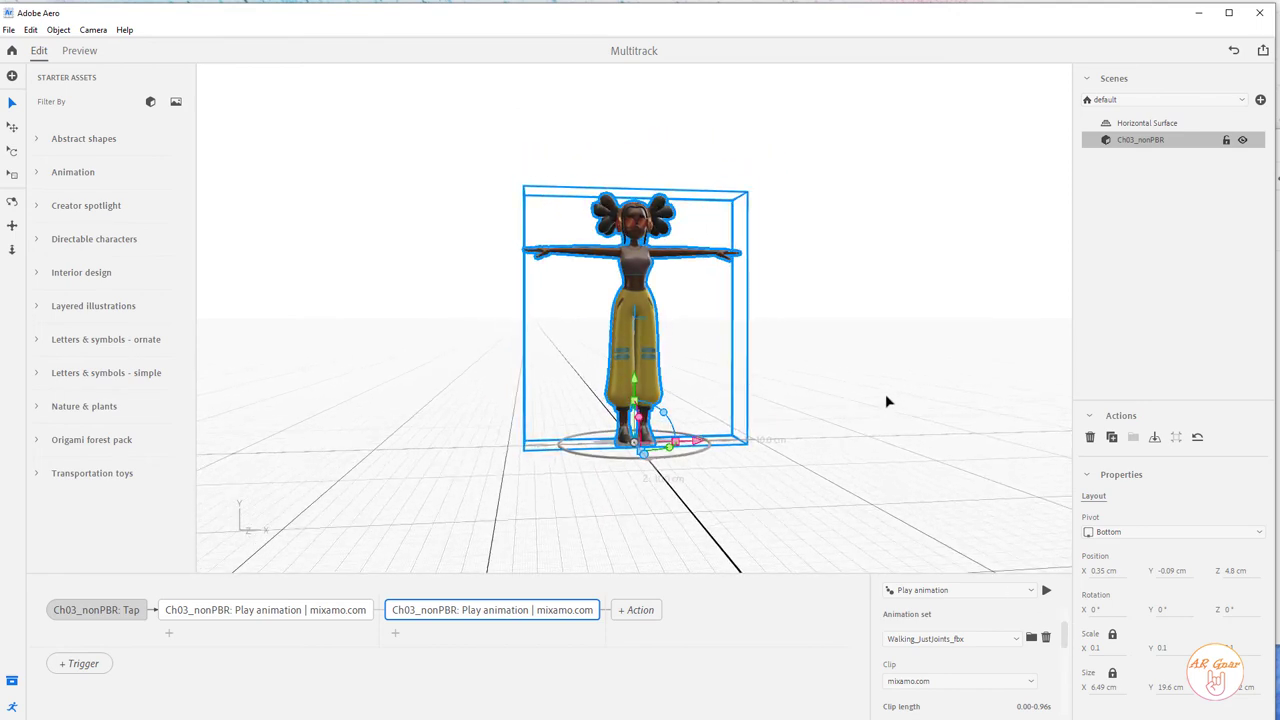
scroll(886, 401, down, 2)
drag(1068, 640, 1067, 698)
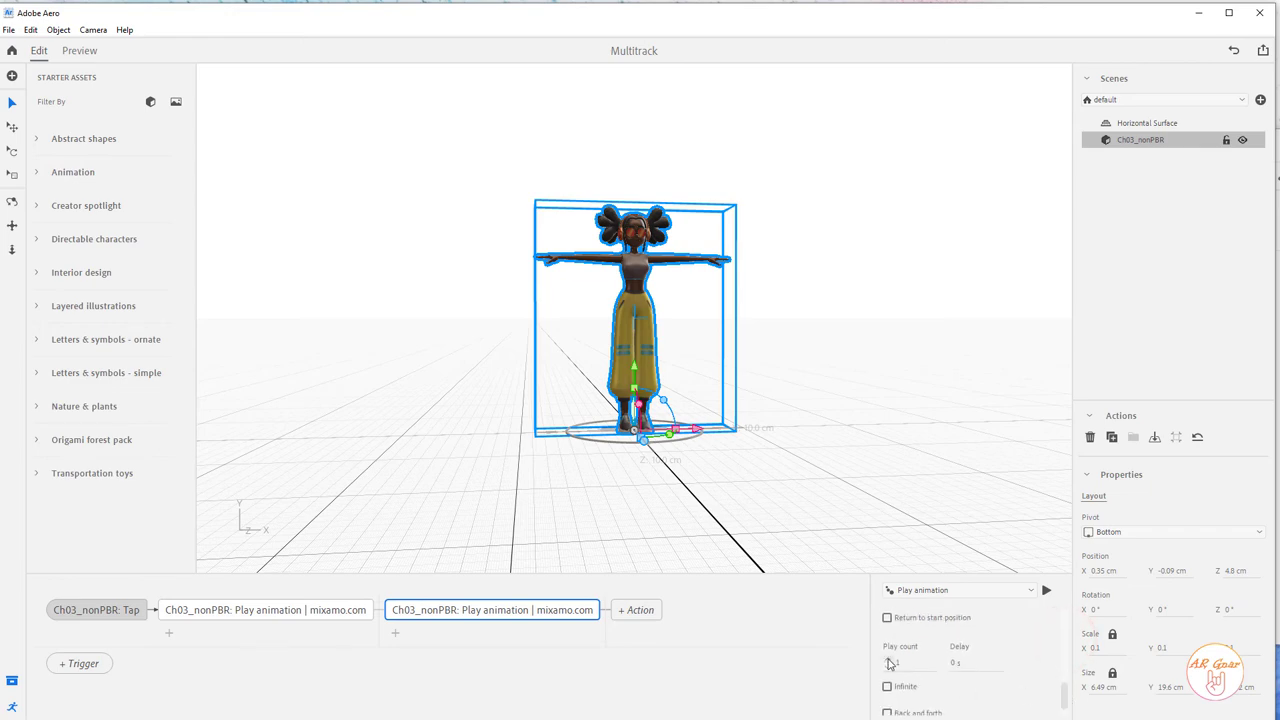
click(1046, 590)
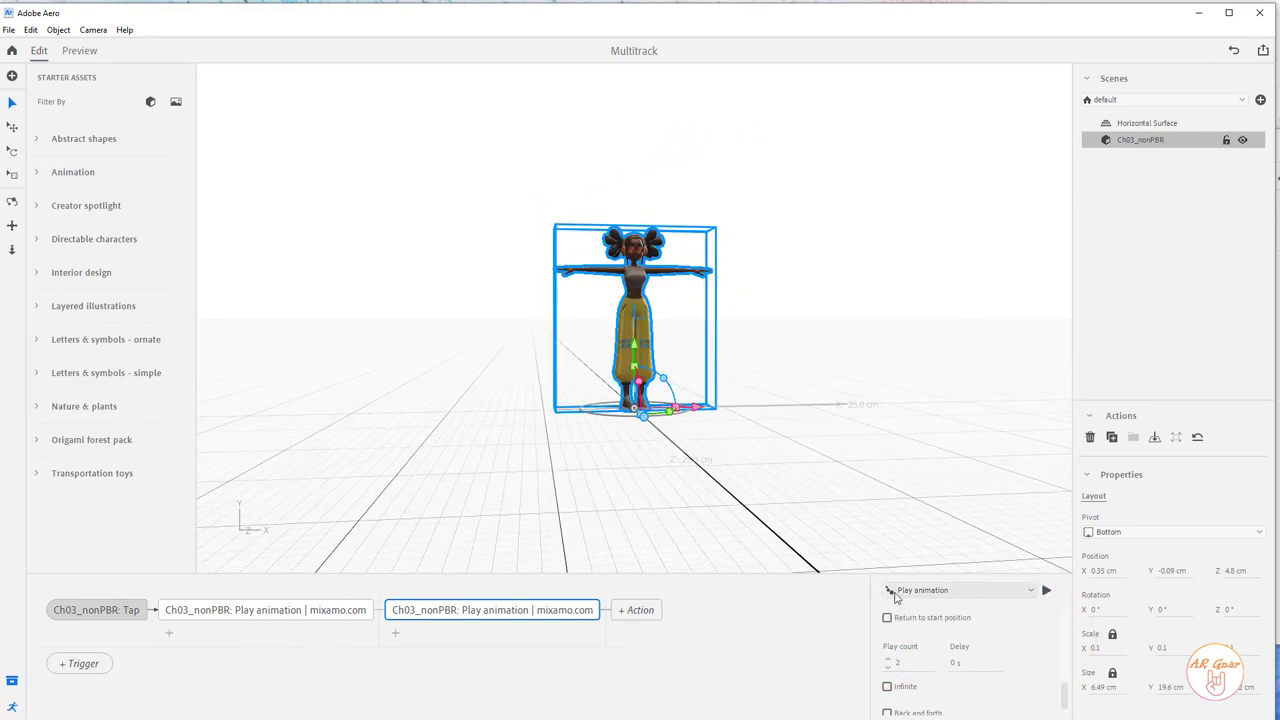
Test the dance and walk sequence in Preview mode by triggering the character, and return to Edit mode.
click(73, 51)
click(651, 368)
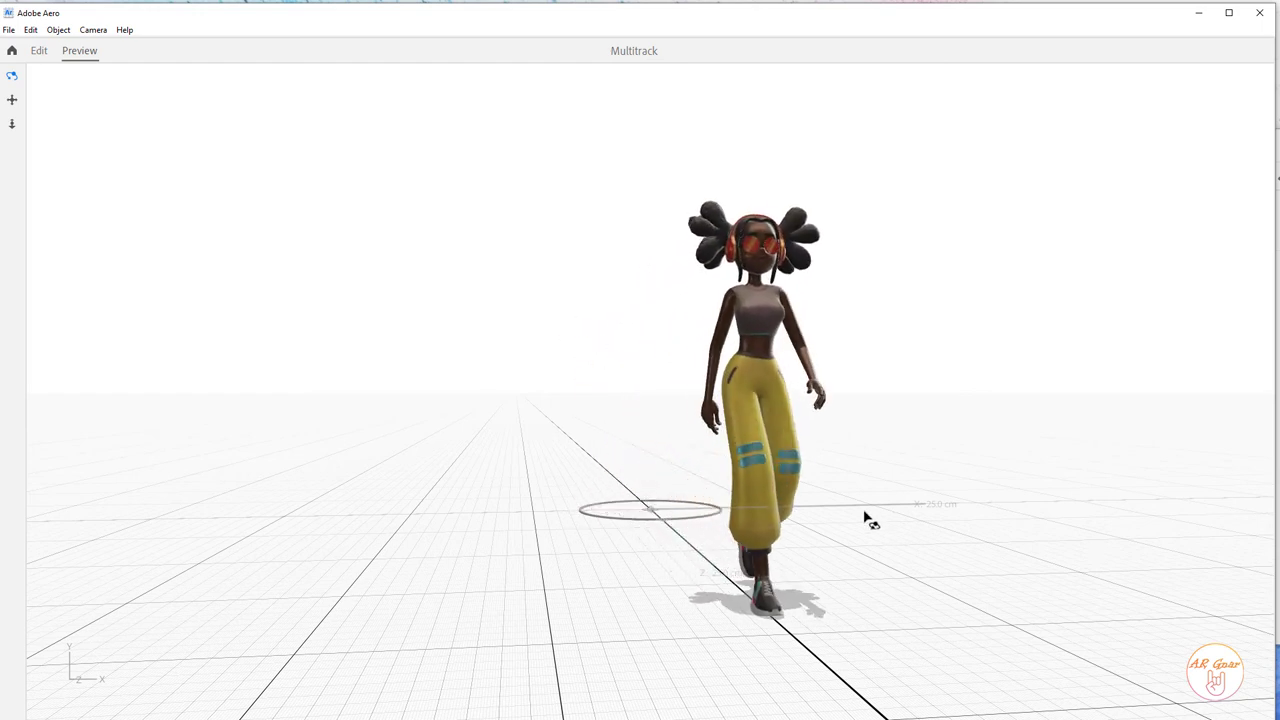
click(39, 51)
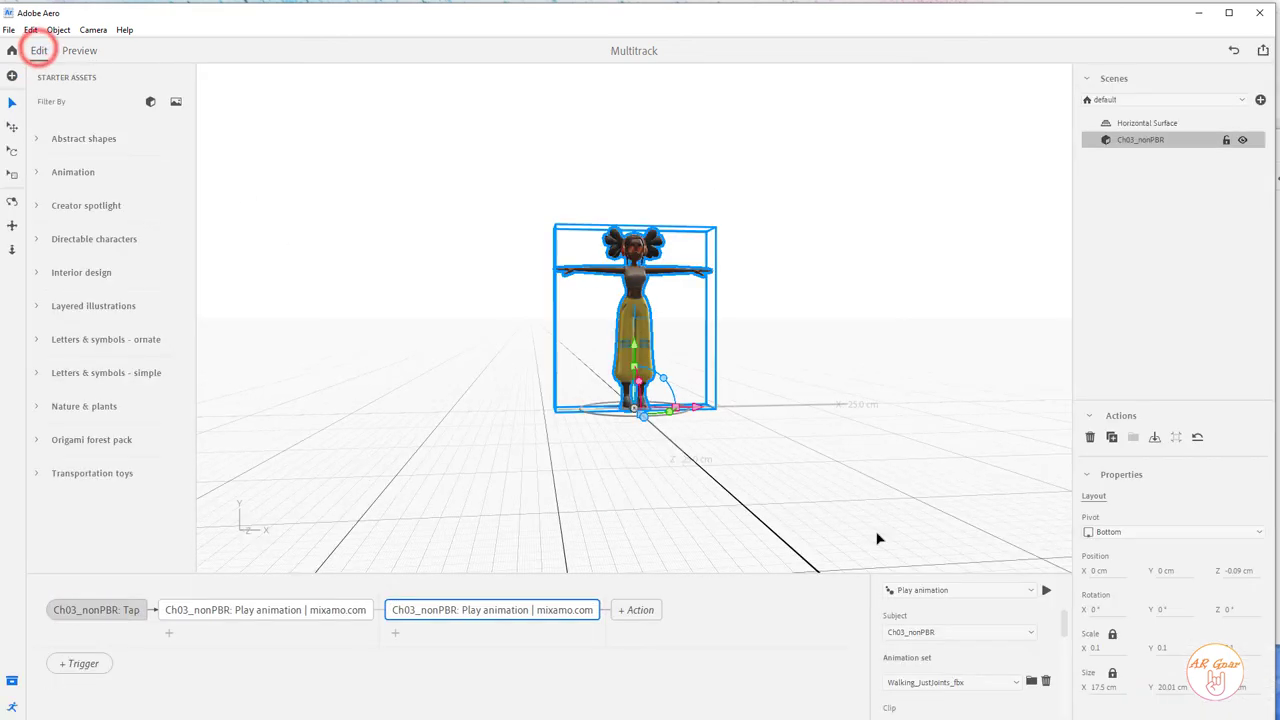
Add a third Play animation action after the walking action and import the Joyful Jump_JustJoints FBX file for it.
click(627, 613)
click(690, 320)
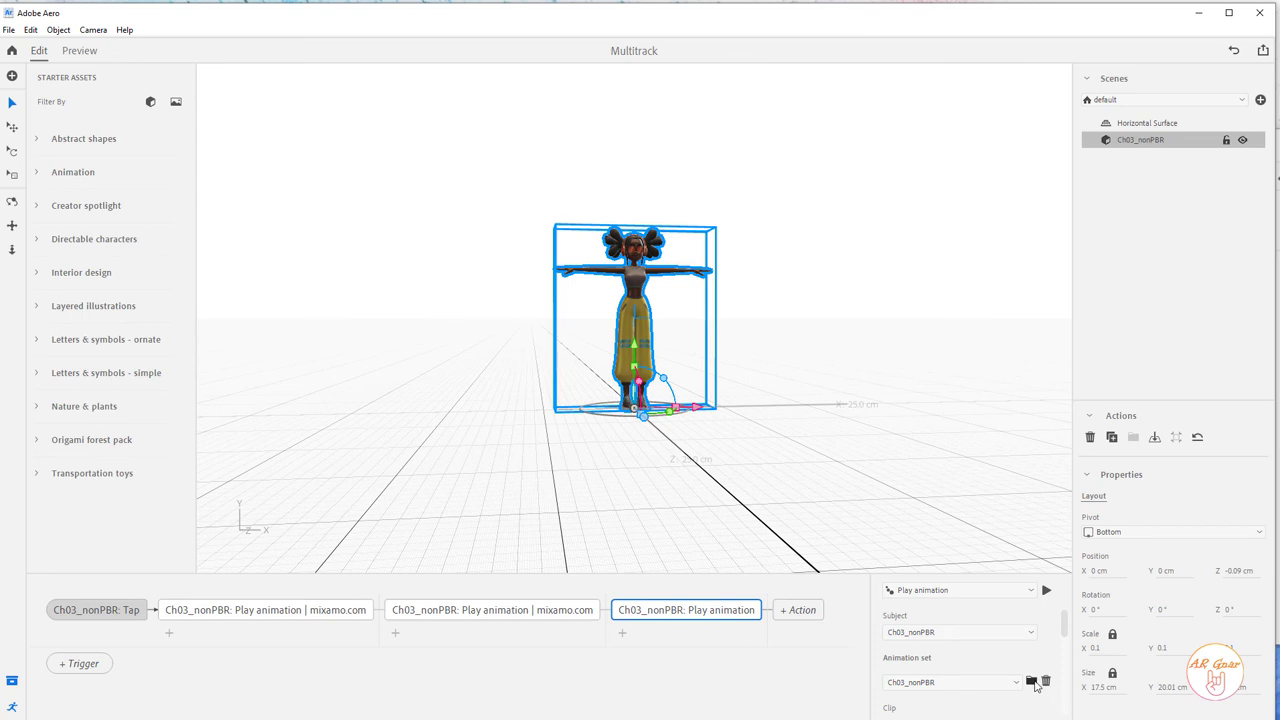
click(1031, 681)
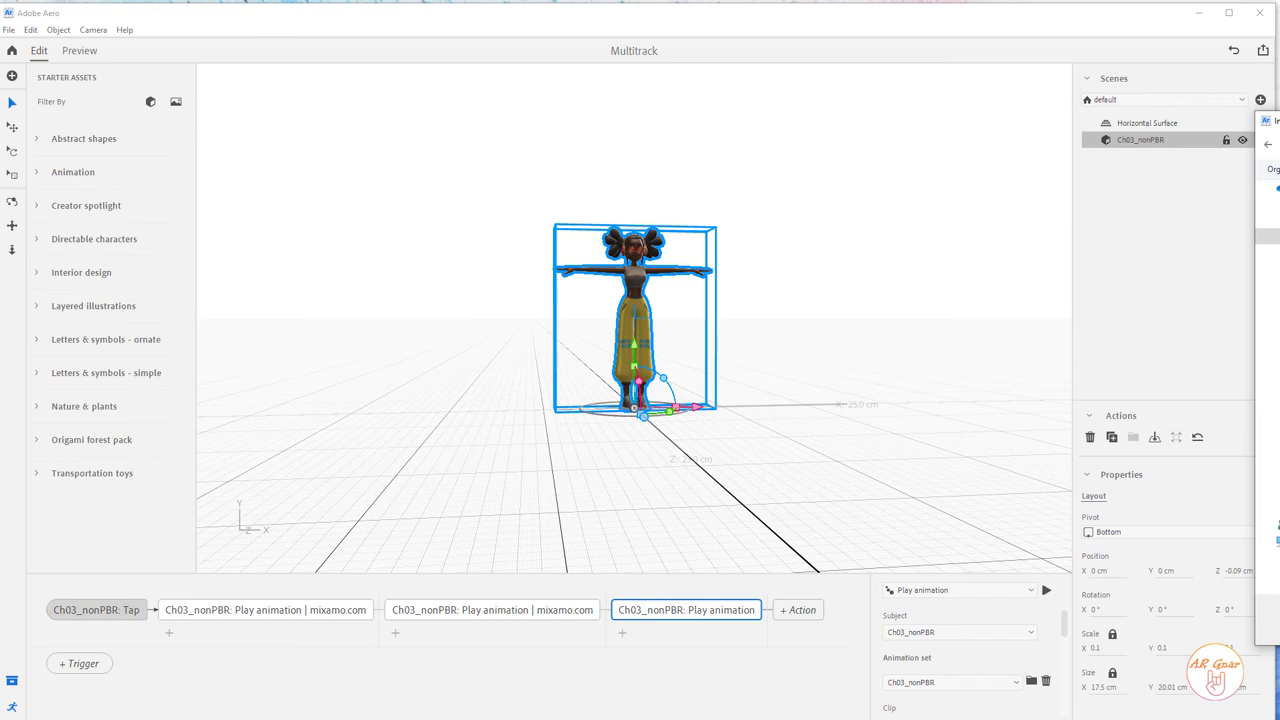
key(Return)
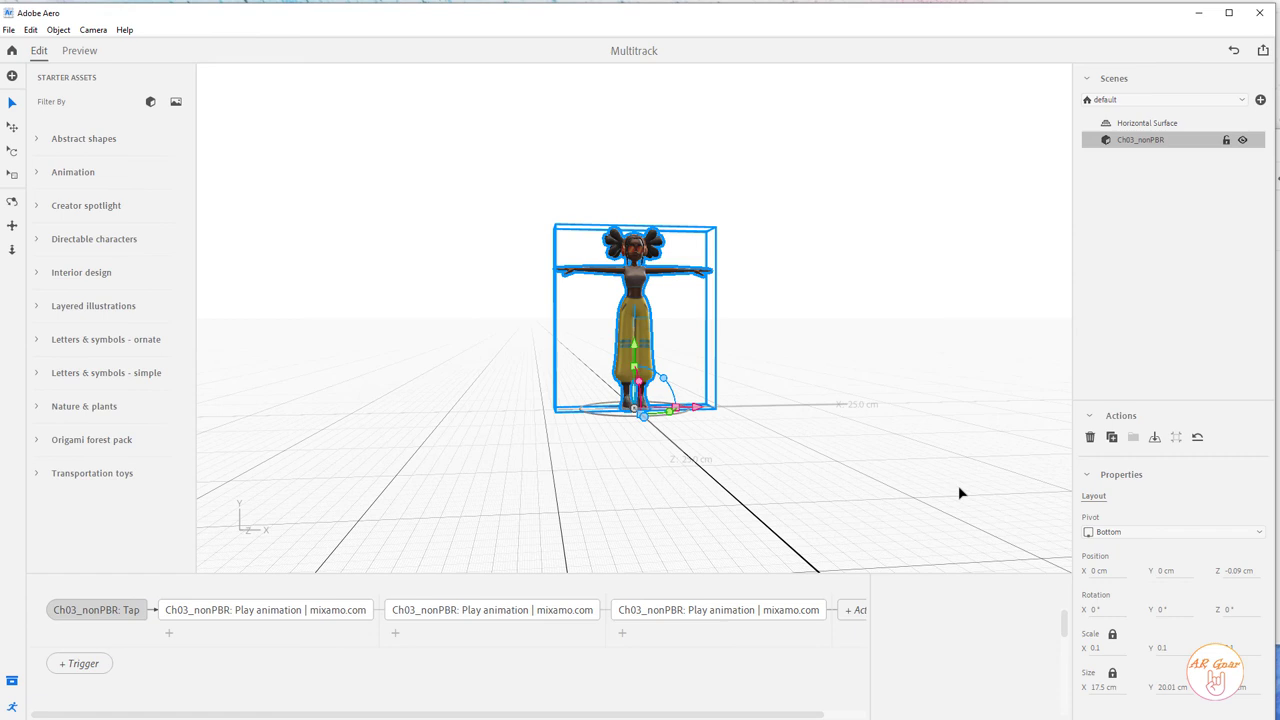
Check the third Play animation action's animation set and preview the joyful jump on the character.
drag(730, 713, 752, 713)
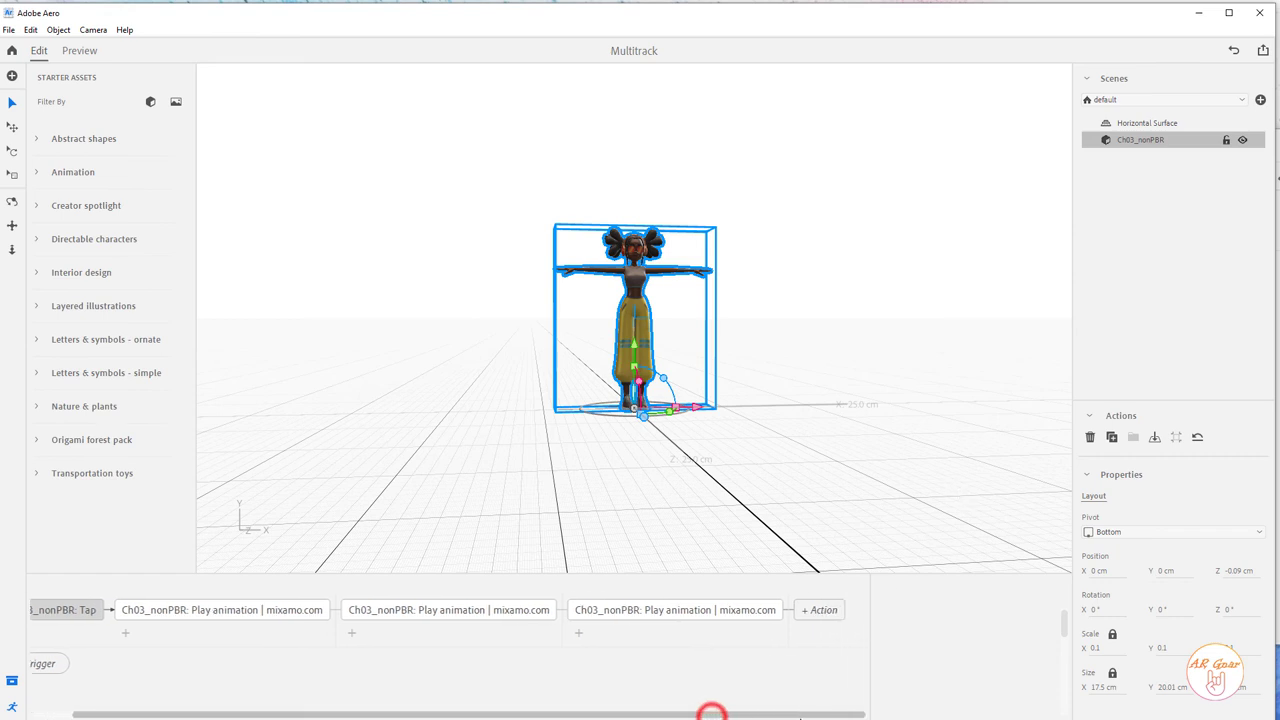
click(735, 614)
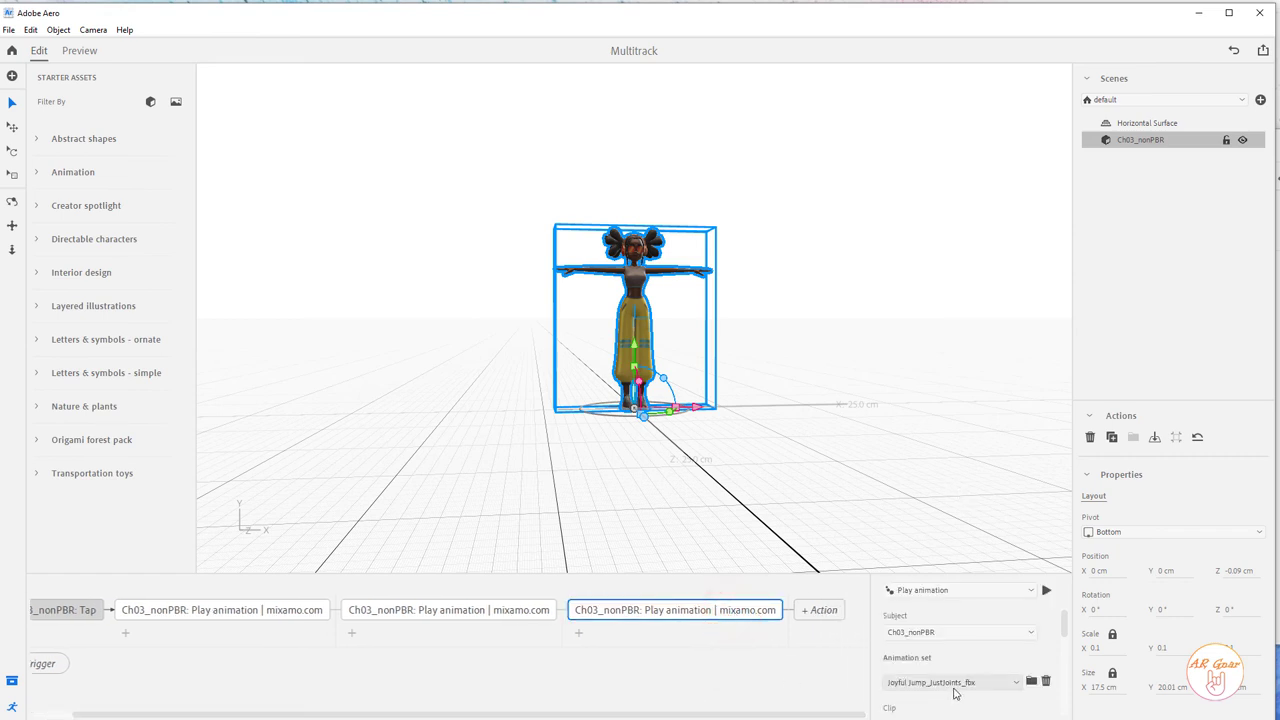
click(1047, 590)
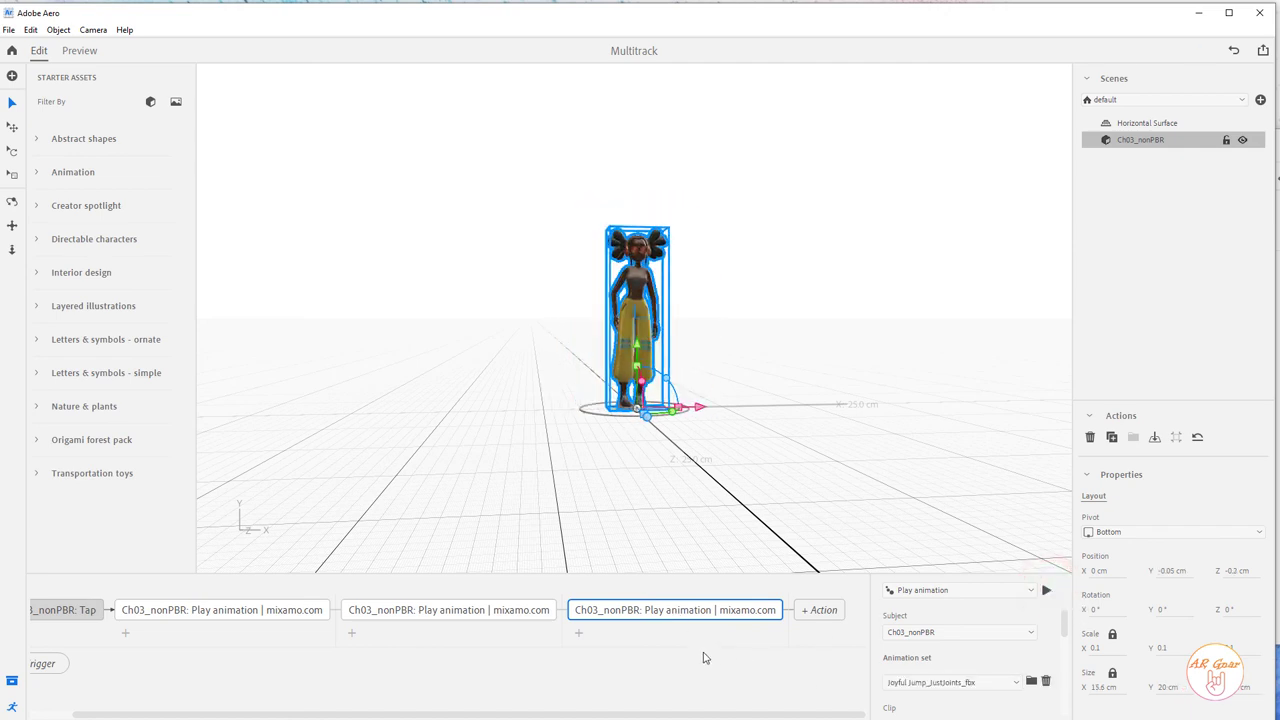
Set the third Play animation action, the joyful jump, to repeat infinitely.
drag(1066, 628, 1066, 683)
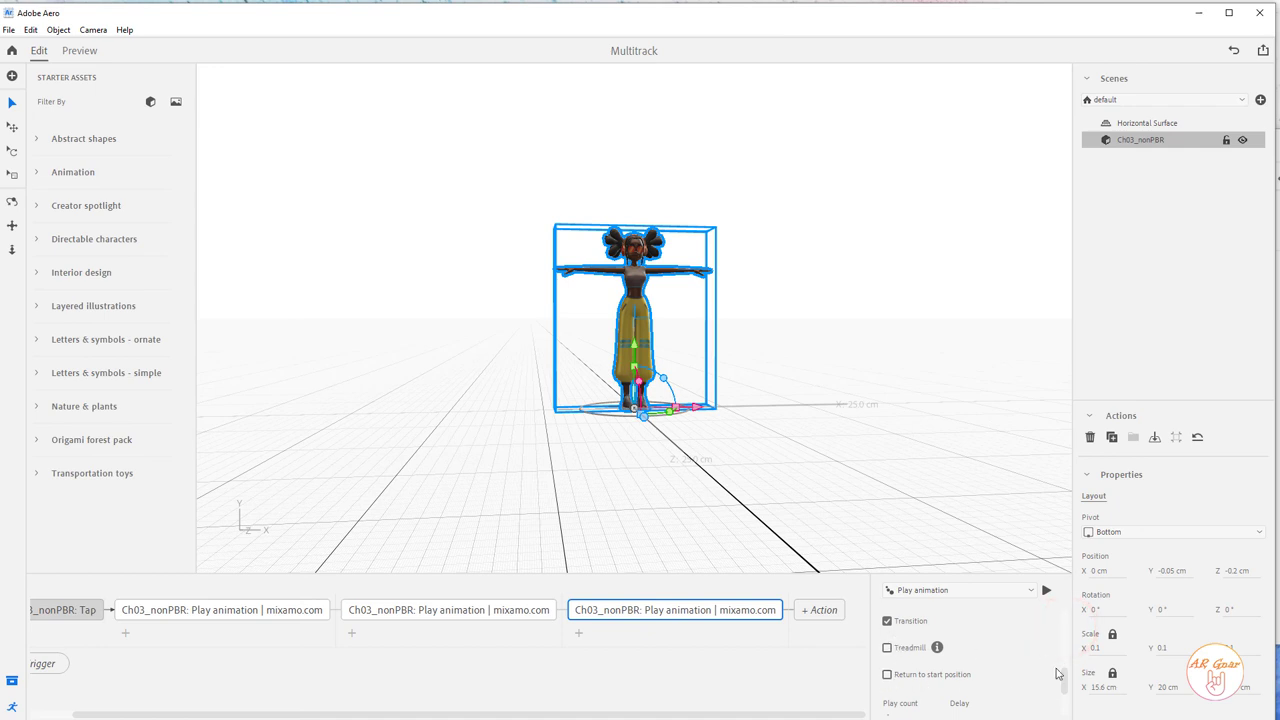
drag(1067, 680, 1066, 690)
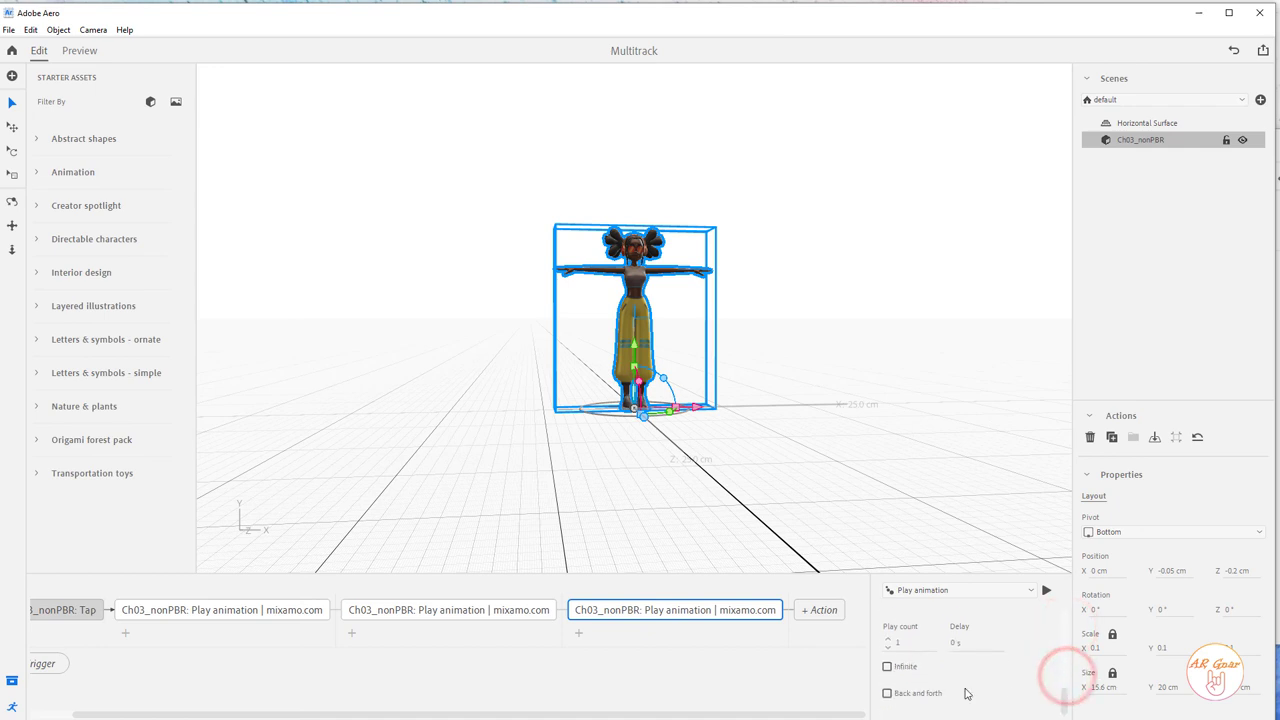
Review the animation sets of the dance and walking actions, the walk's play count, and the joyful jump action's repeat settings.
click(217, 615)
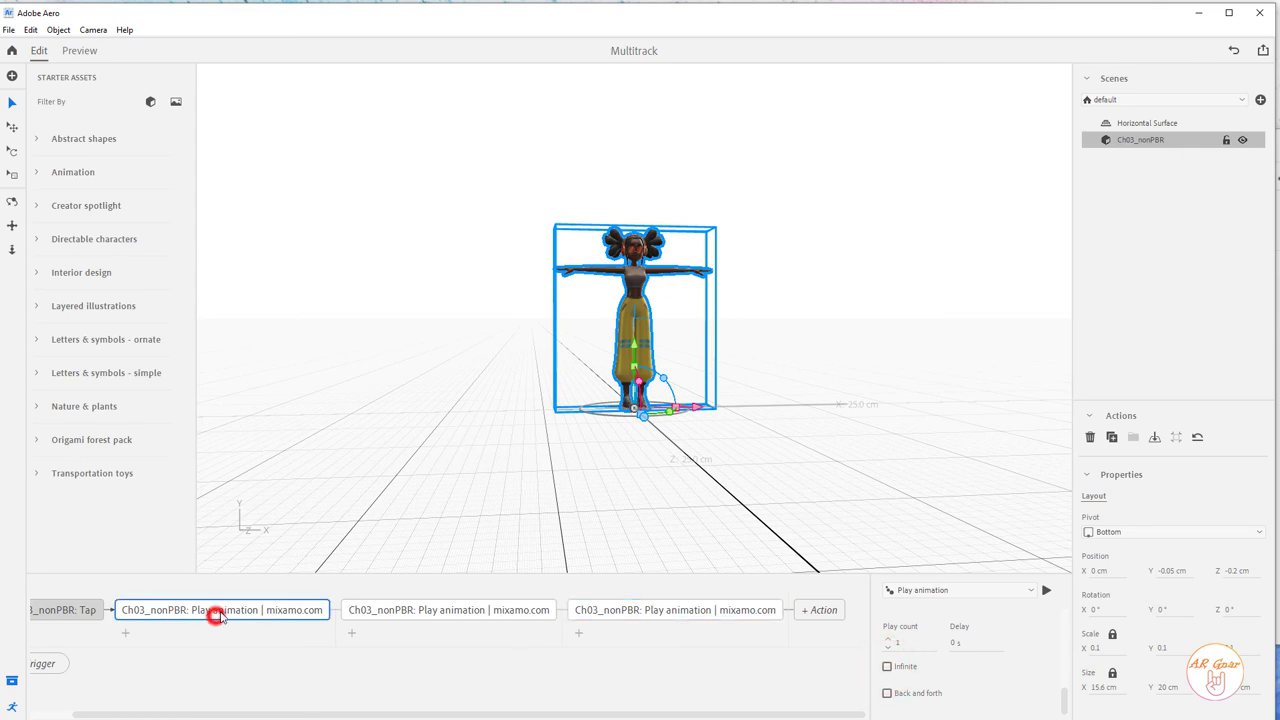
scroll(925, 645, up, 5)
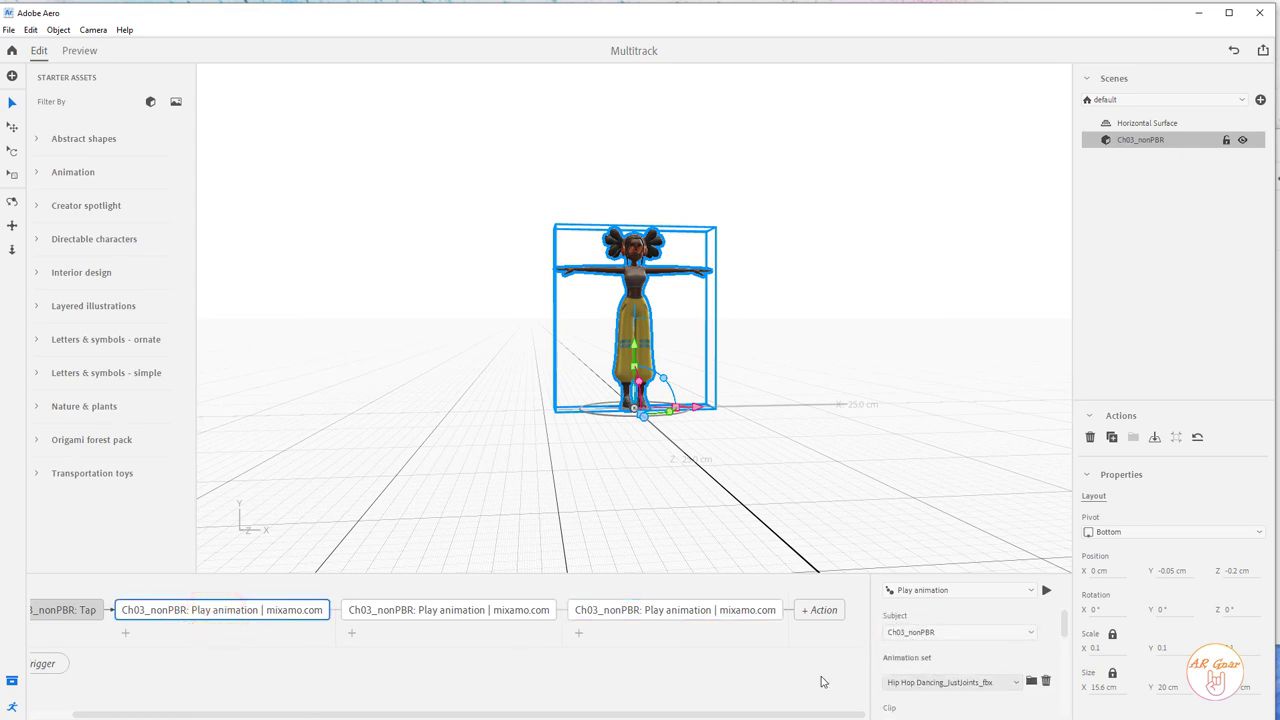
click(390, 611)
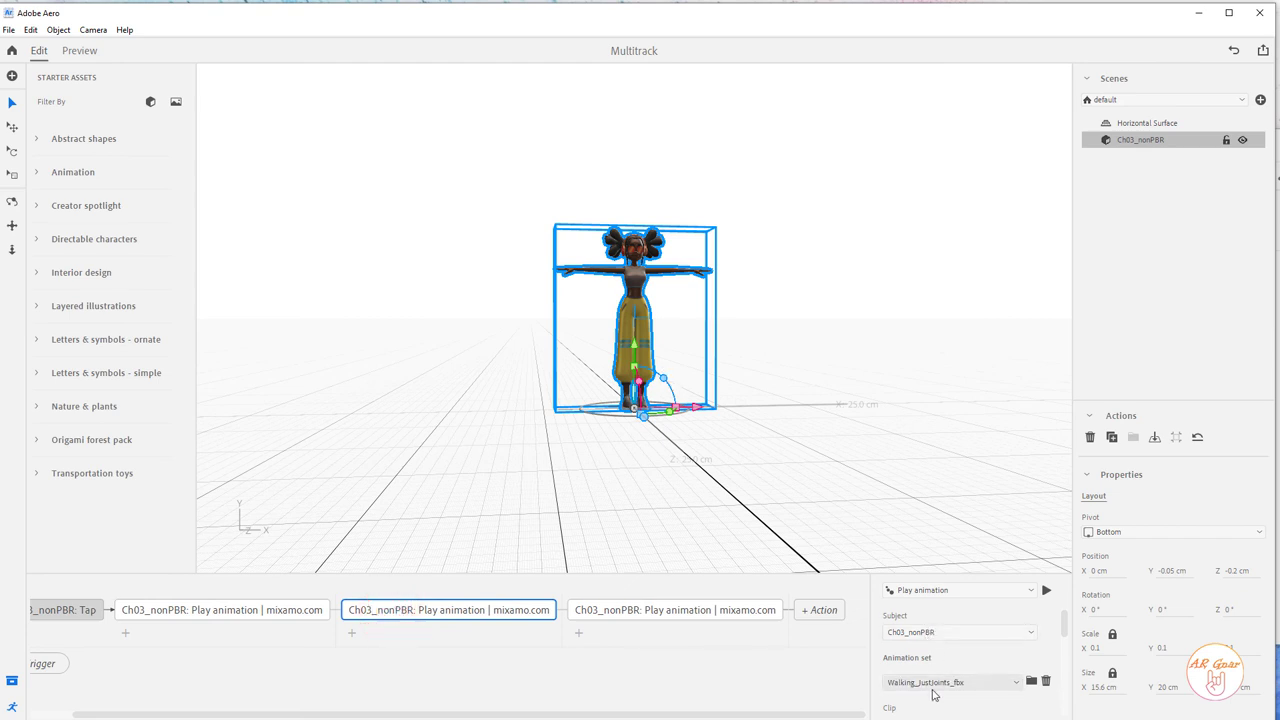
drag(1064, 633, 1056, 716)
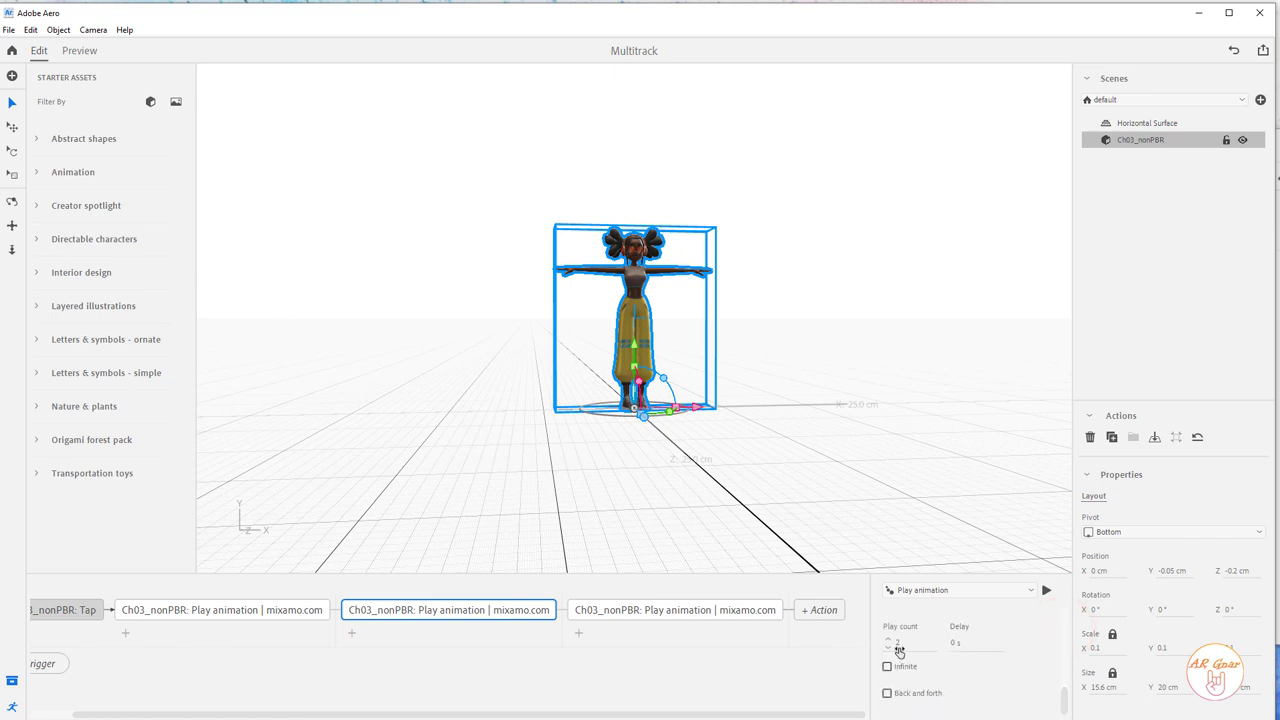
click(701, 611)
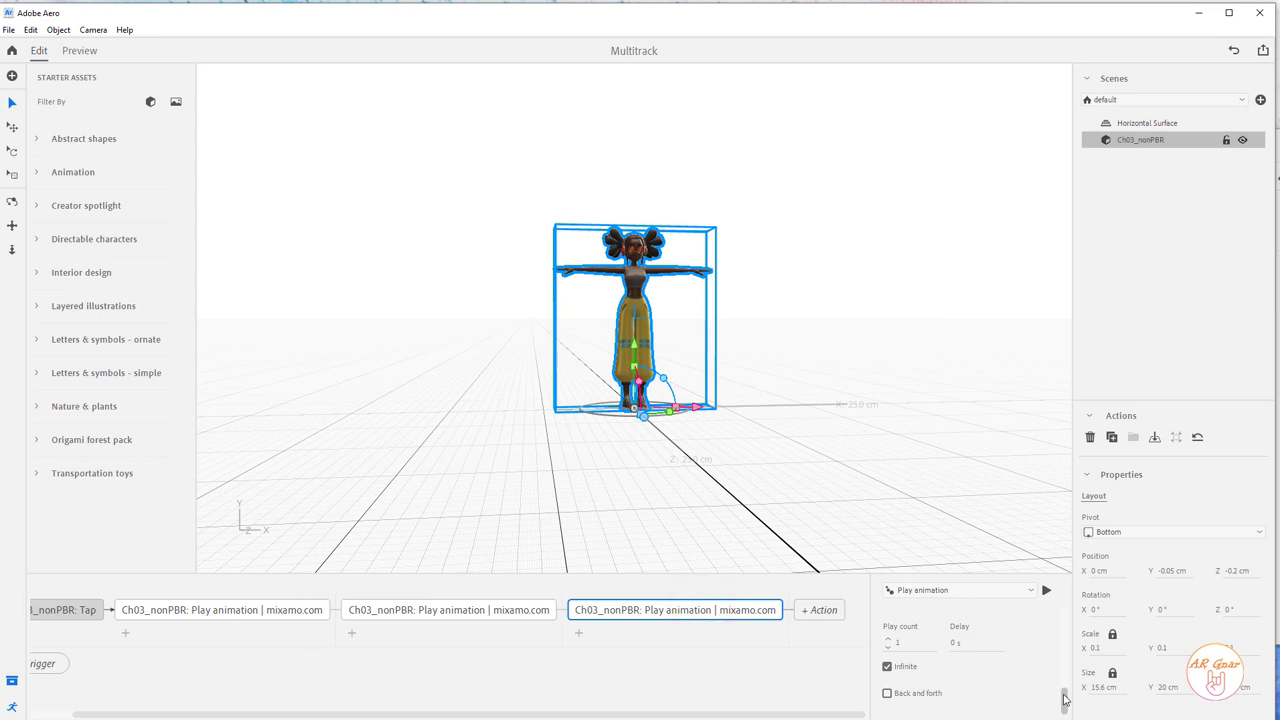
drag(1063, 694, 1048, 633)
Test the full dance, walk and joyful jump sequence in Preview mode by triggering the character, and return to Edit mode.
click(79, 50)
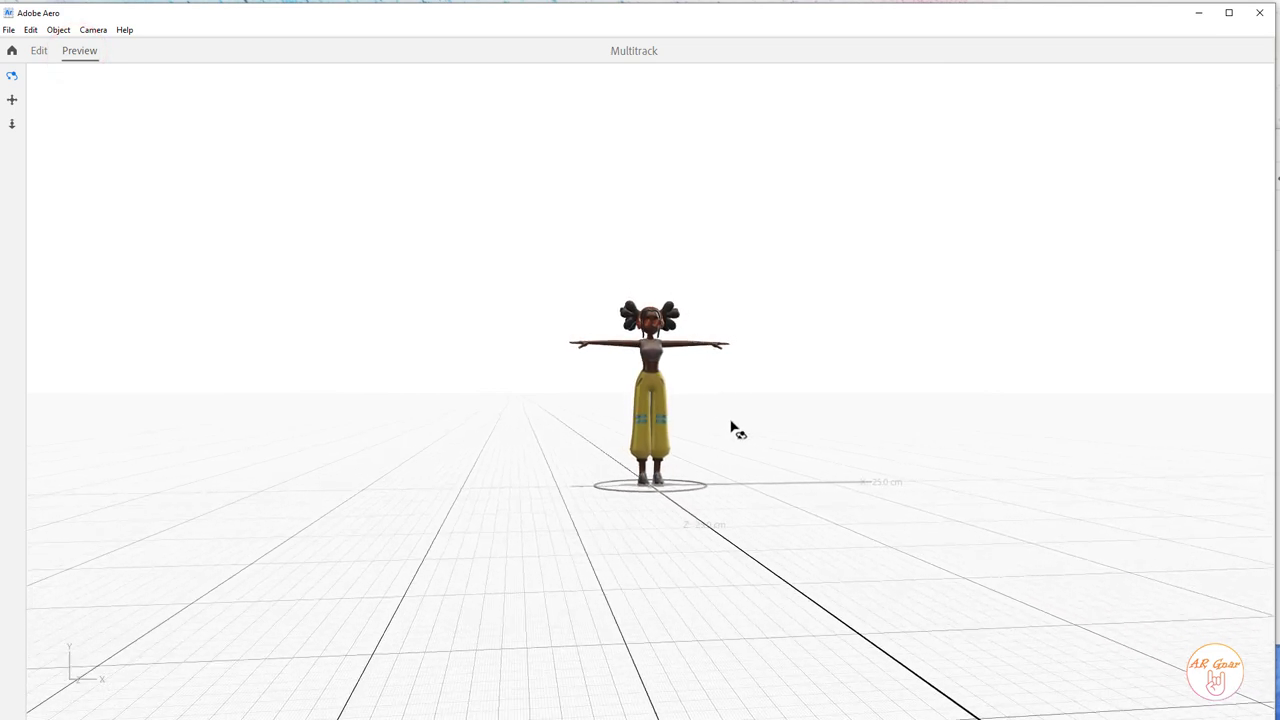
click(662, 430)
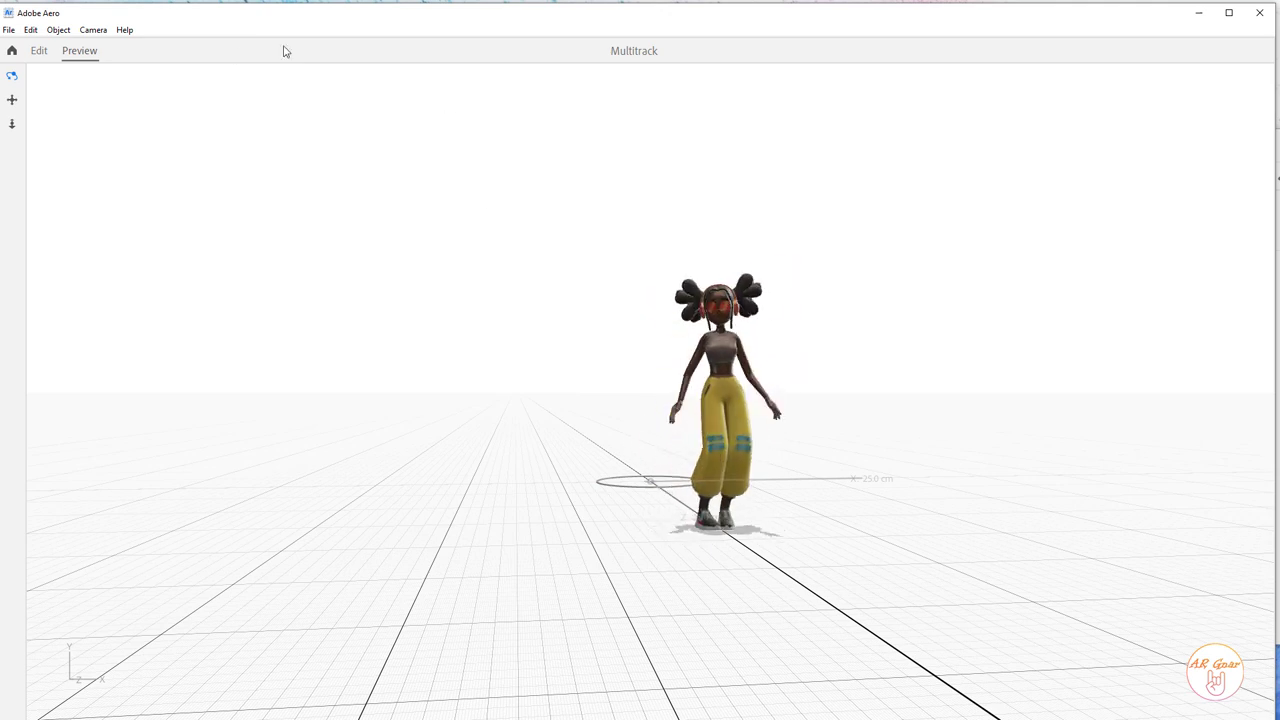
click(40, 52)
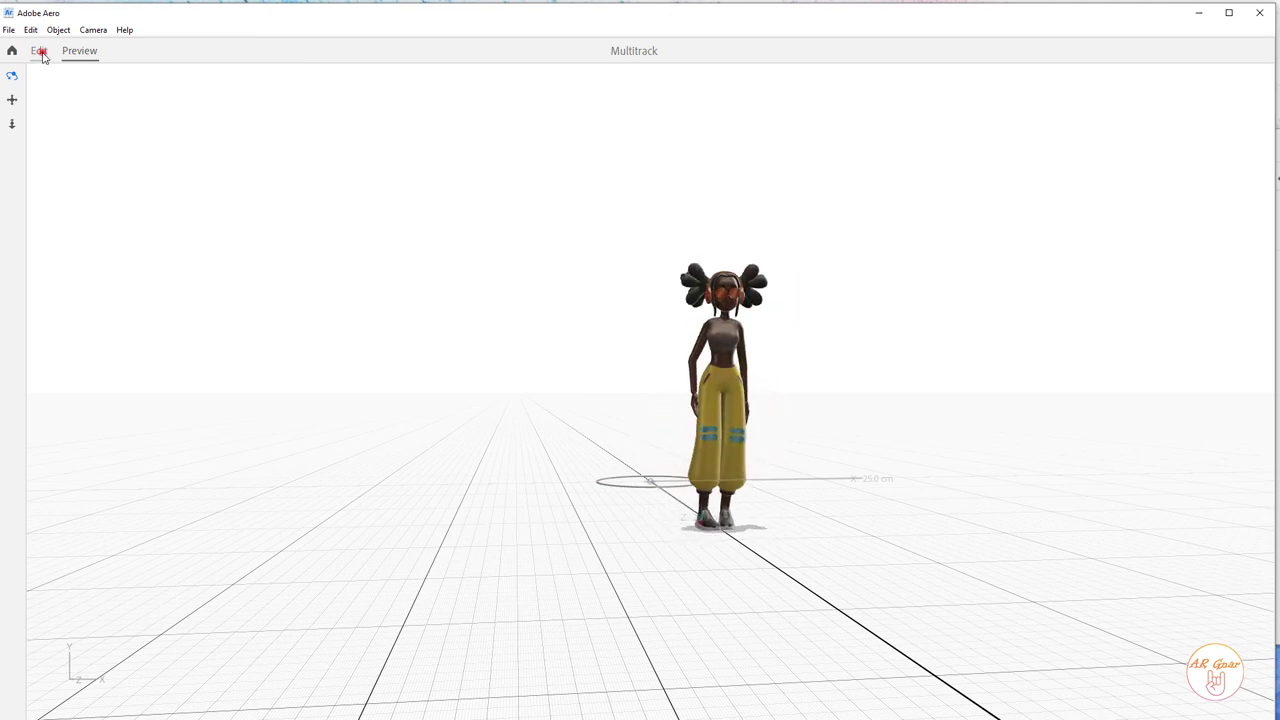